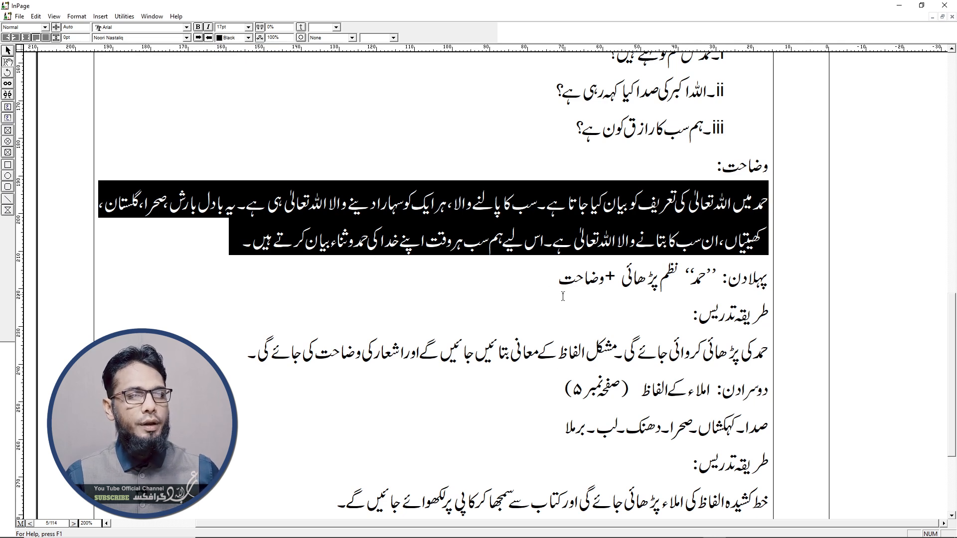
# Try left, right and centre alignment on the two-line paragraph below the وضاحت heading
pyautogui.moveTo(553, 281); pyautogui.dragTo(770, 284)
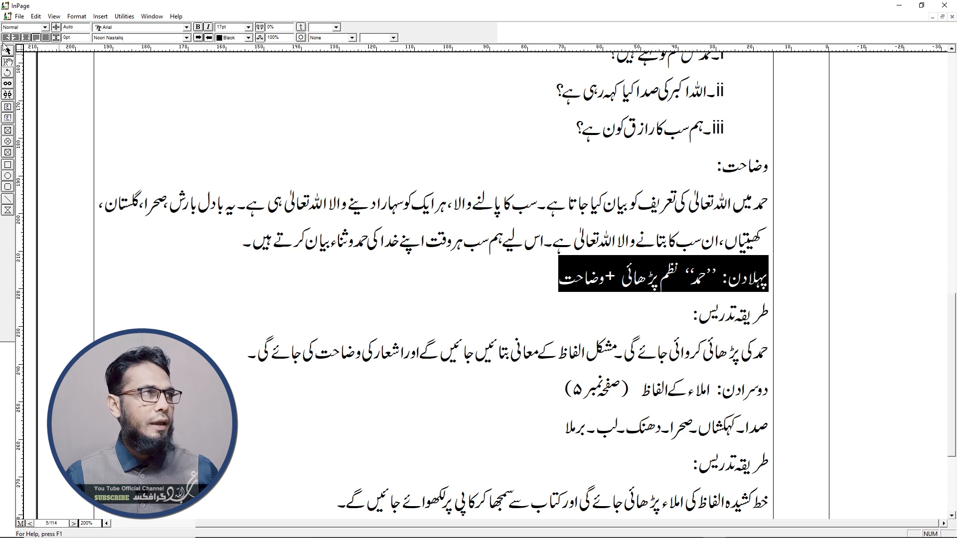
pyautogui.moveTo(771, 204); pyautogui.dragTo(252, 237)
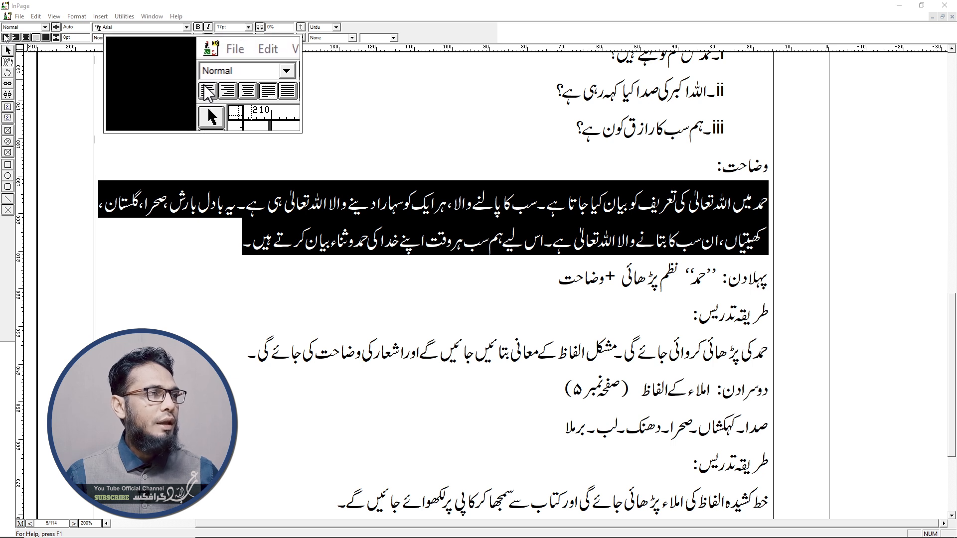
pyautogui.click(6, 37)
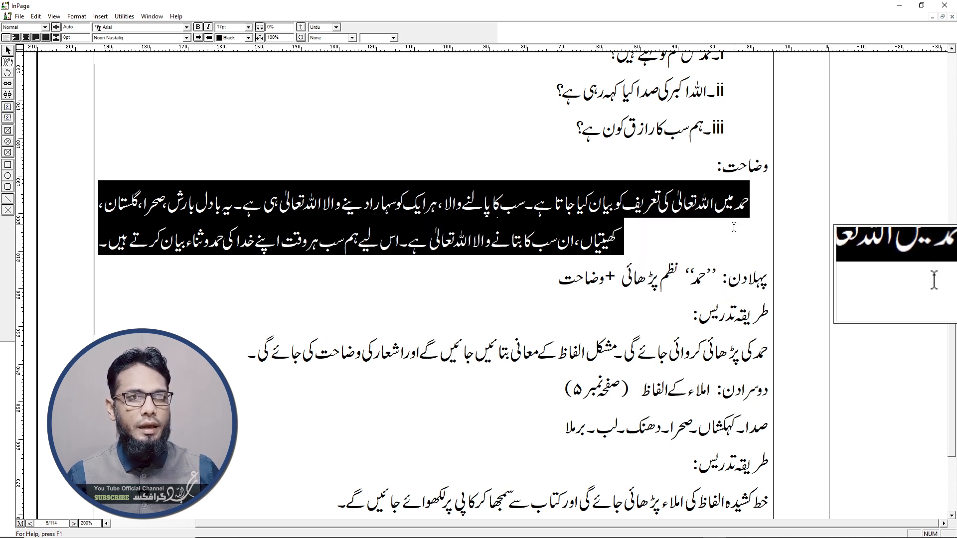
pyautogui.click(16, 37)
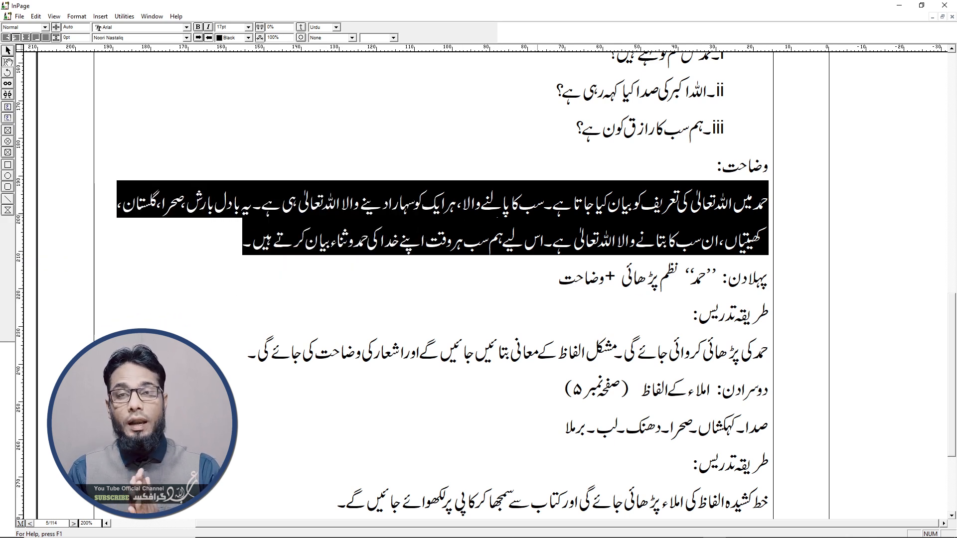
pyautogui.click(26, 38)
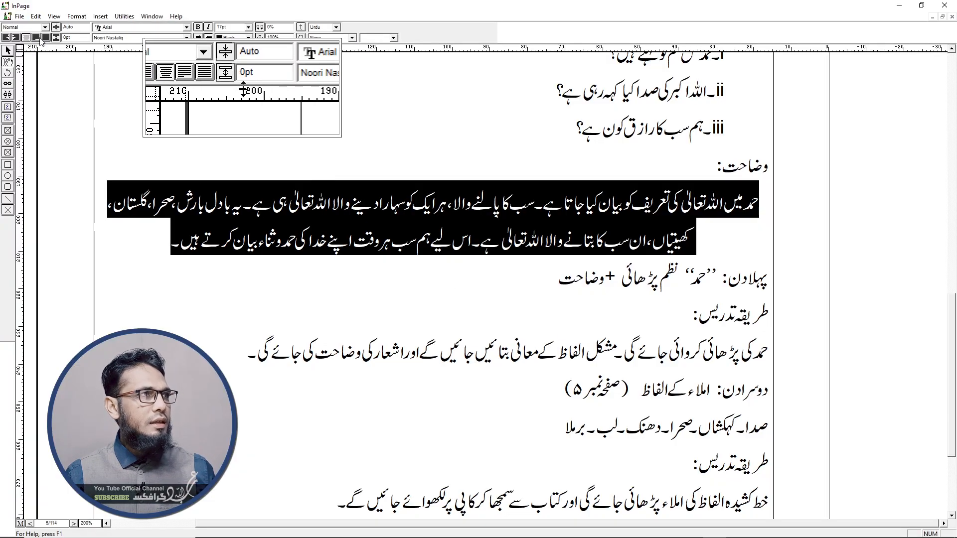
# Justify the two-line paragraph with a normal last line, after trying forced justification of every line
pyautogui.click(37, 37)
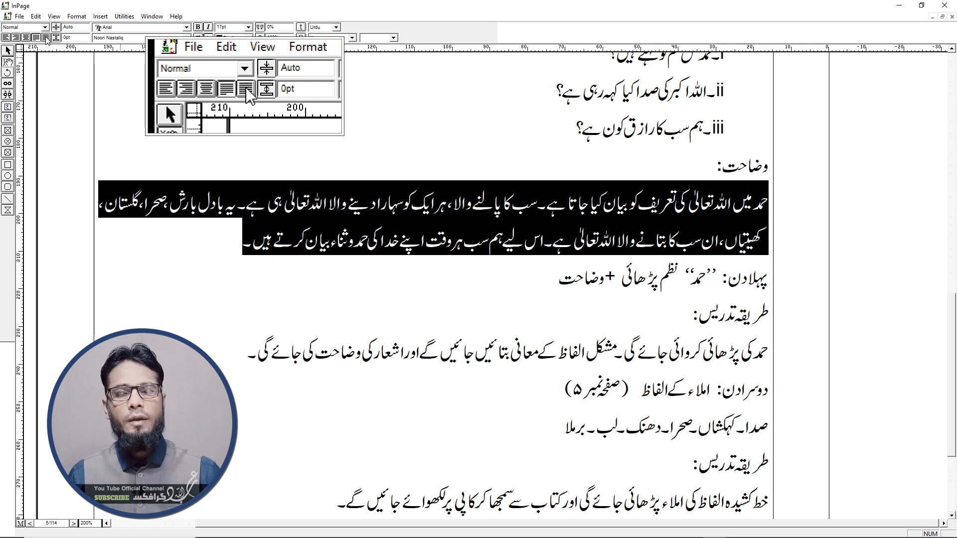
pyautogui.click(45, 37)
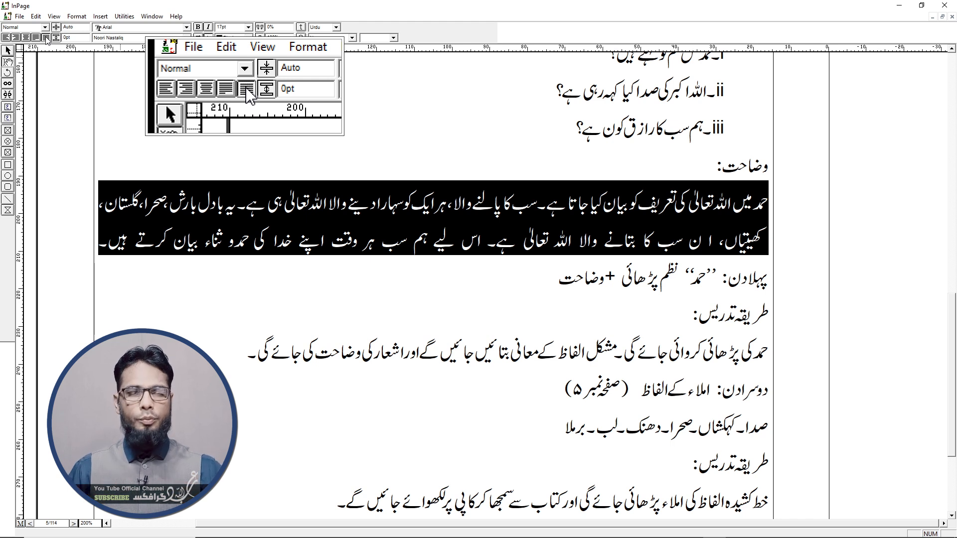
pyautogui.click(35, 38)
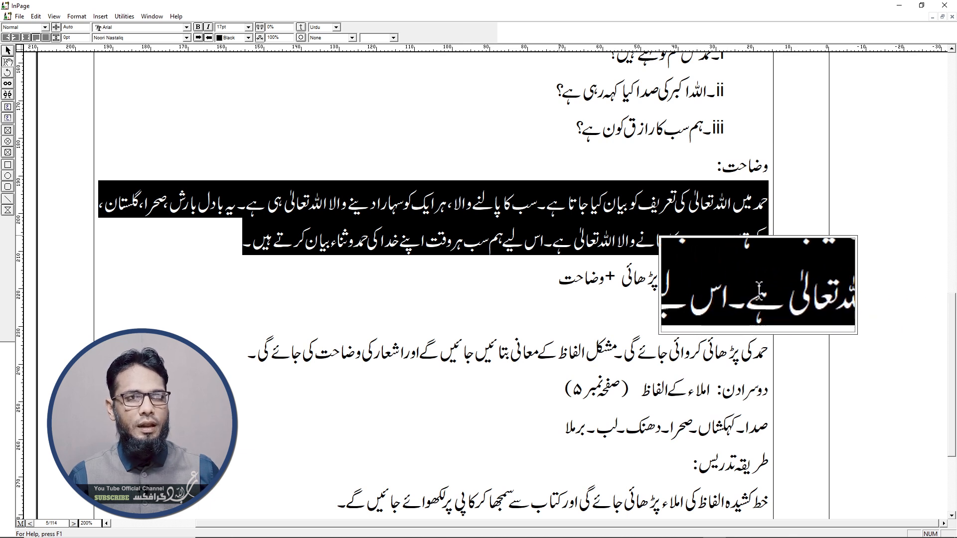
# Try forced justification on the paragraph's second line, then return it to normal justification
pyautogui.click(342, 251)
pyautogui.moveTo(244, 241); pyautogui.dragTo(765, 245)
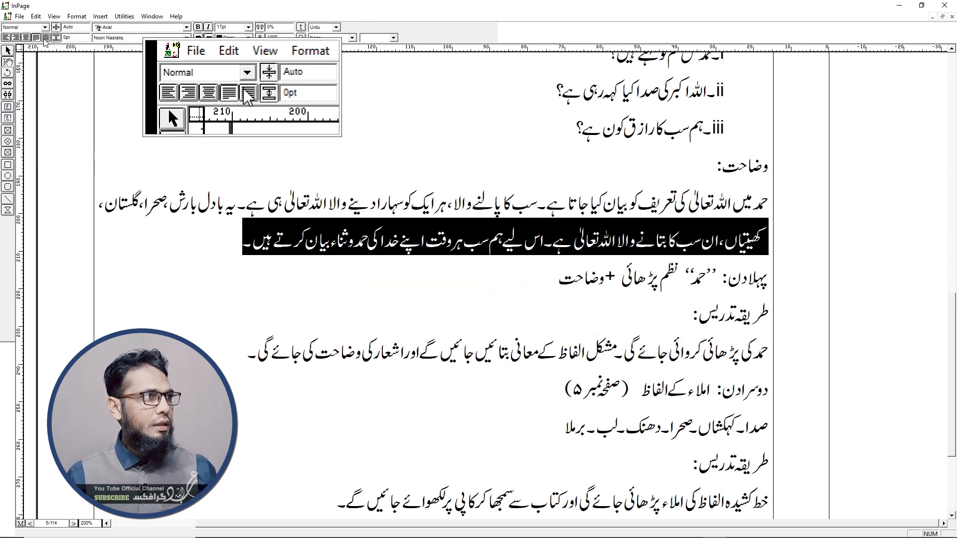
pyautogui.click(46, 38)
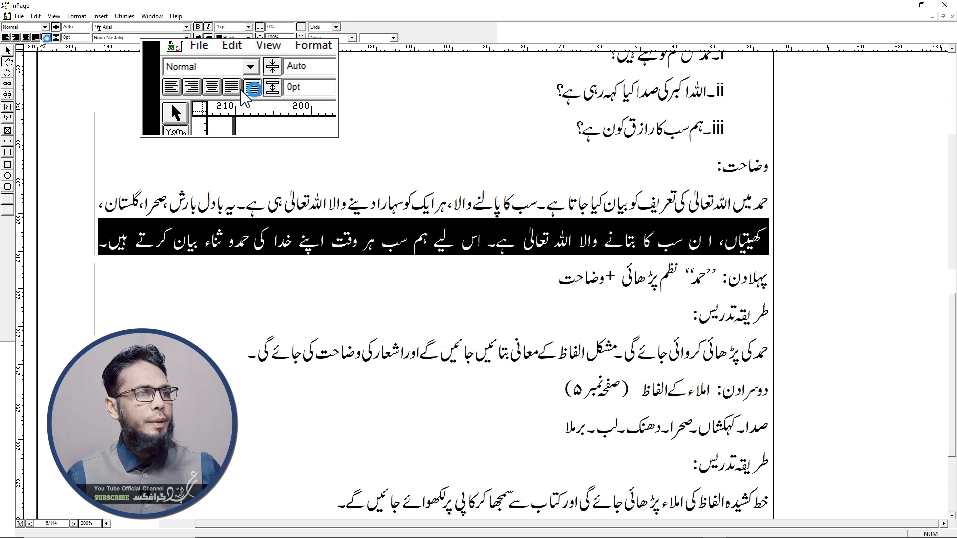
pyautogui.click(37, 38)
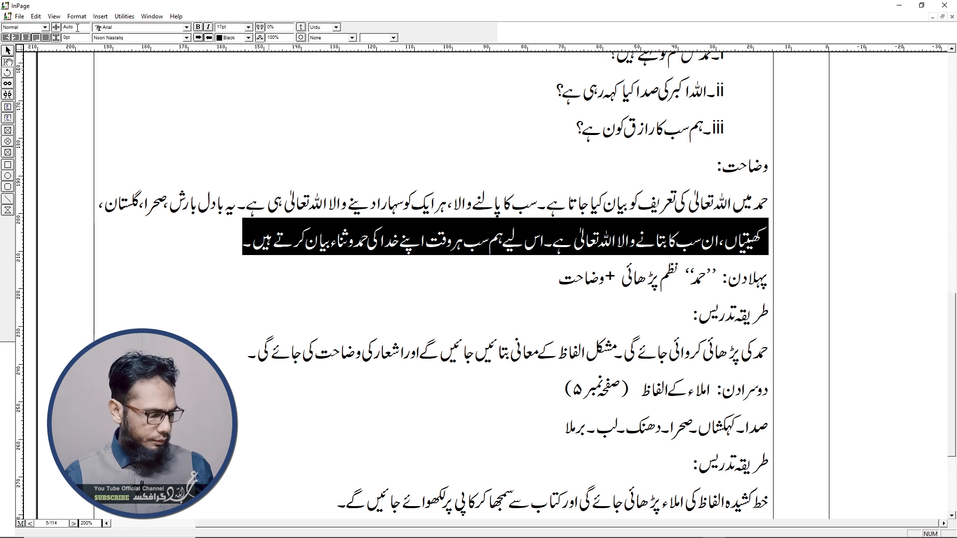
pyautogui.hotkey('ctrl', 'shift', '4')
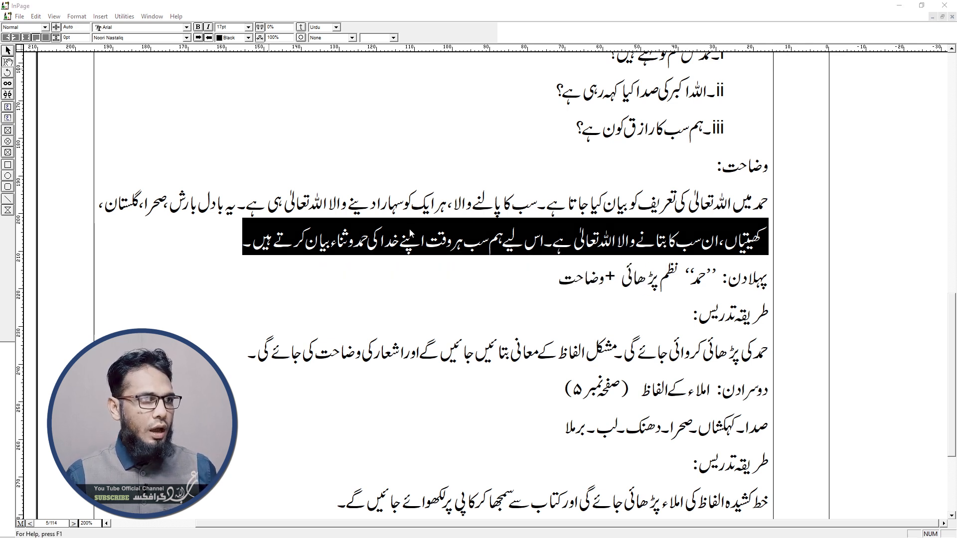
pyautogui.moveTo(348, 218)
pyautogui.mouseDown()
pyautogui.moveTo(444, 213)
pyautogui.moveTo(471, 239)
pyautogui.moveTo(345, 230)
pyautogui.moveTo(344, 216)
pyautogui.moveTo(353, 219)
pyautogui.mouseUp()
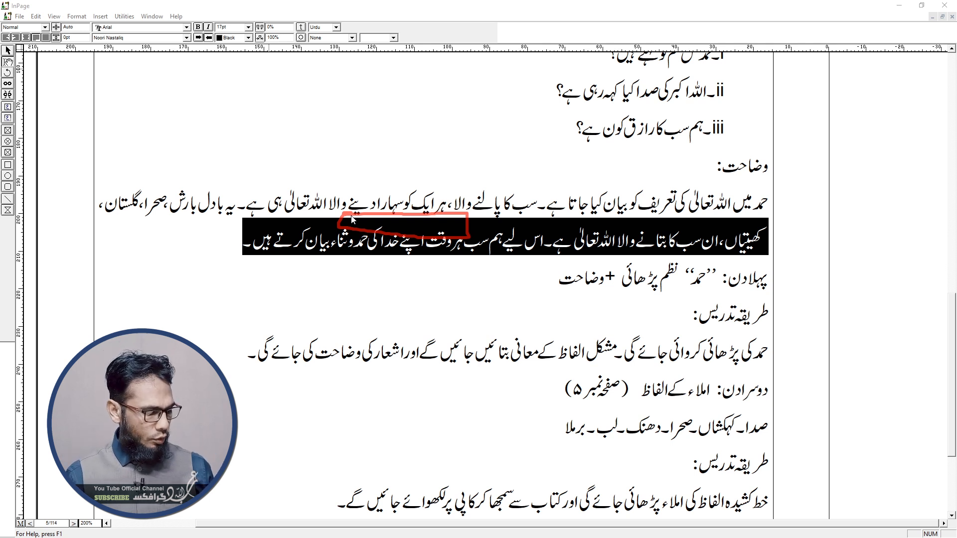
pyautogui.press('Escape')
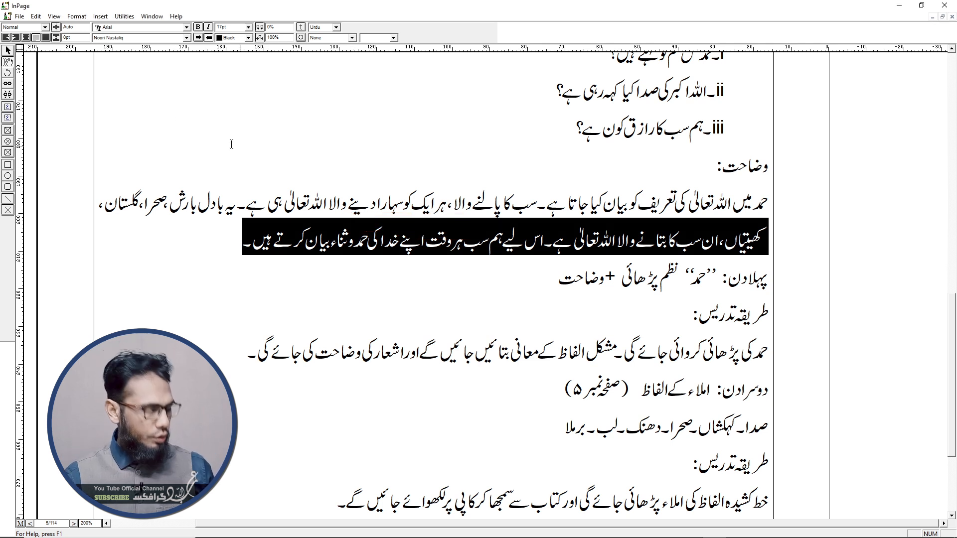
pyautogui.press('super+plus')
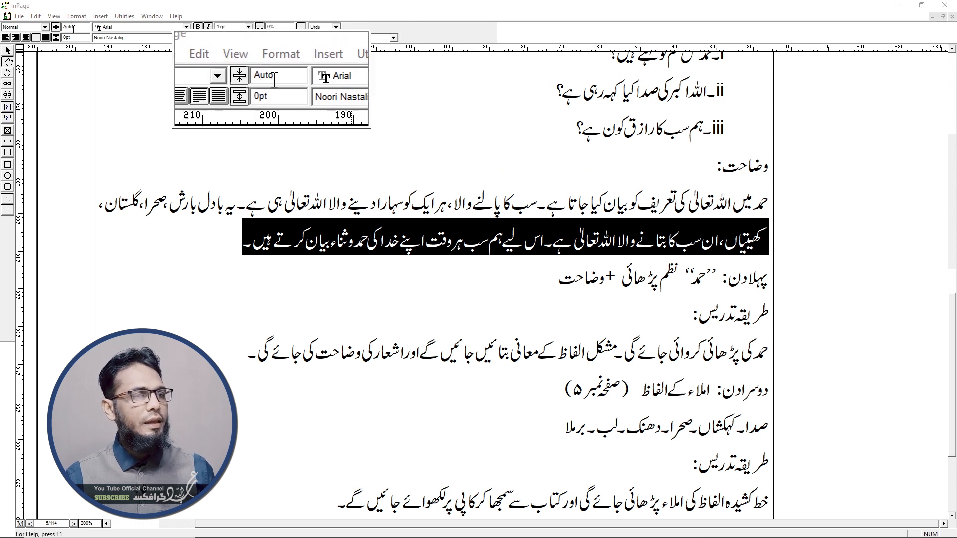
pyautogui.press('super+Escape')
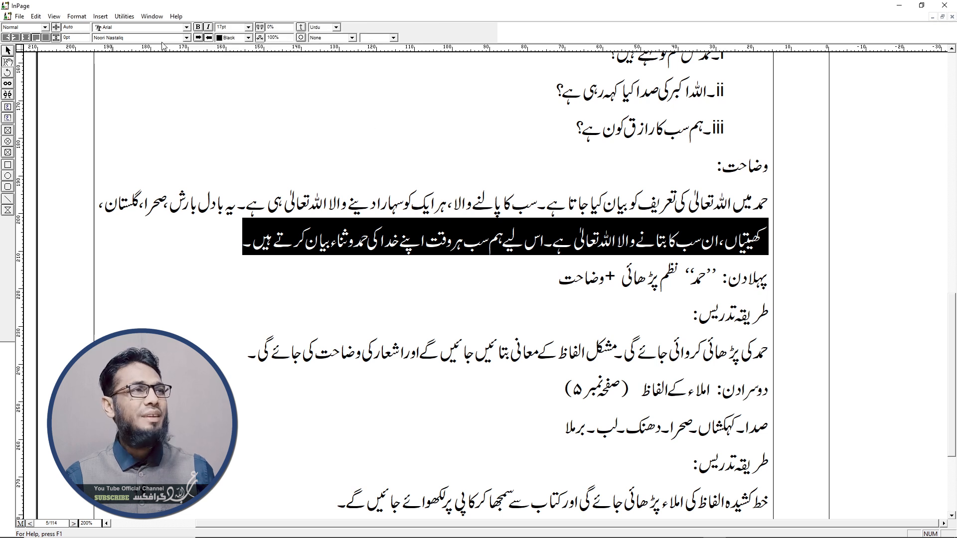
pyautogui.press('super+plus')
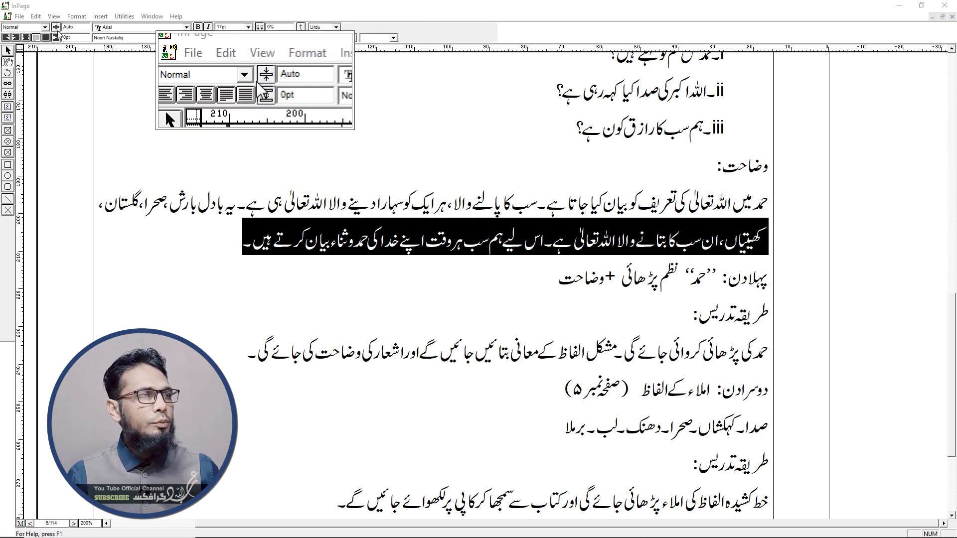
# Set the line spacing of the paragraph below the وضاحت heading to 23 pt
pyautogui.moveTo(84, 27); pyautogui.dragTo(62, 25)
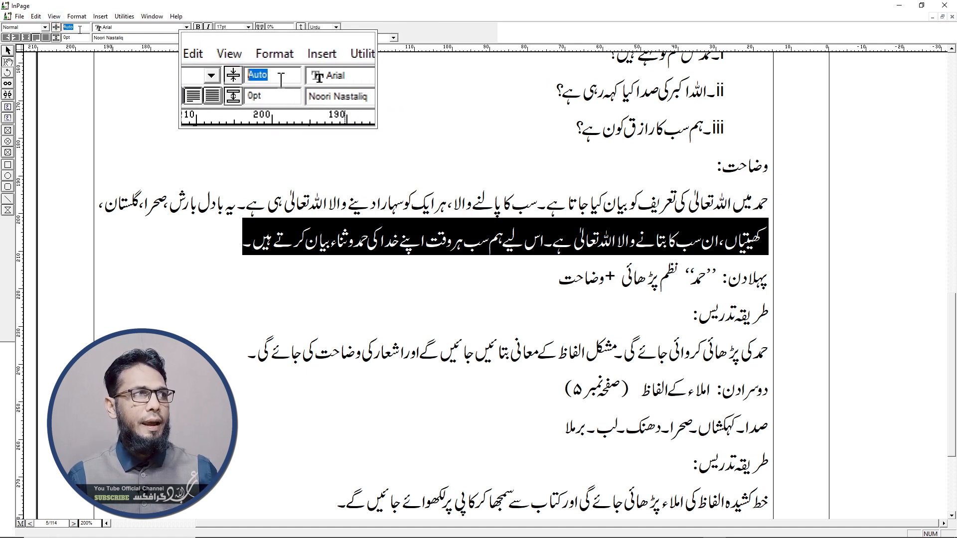
pyautogui.write('23')
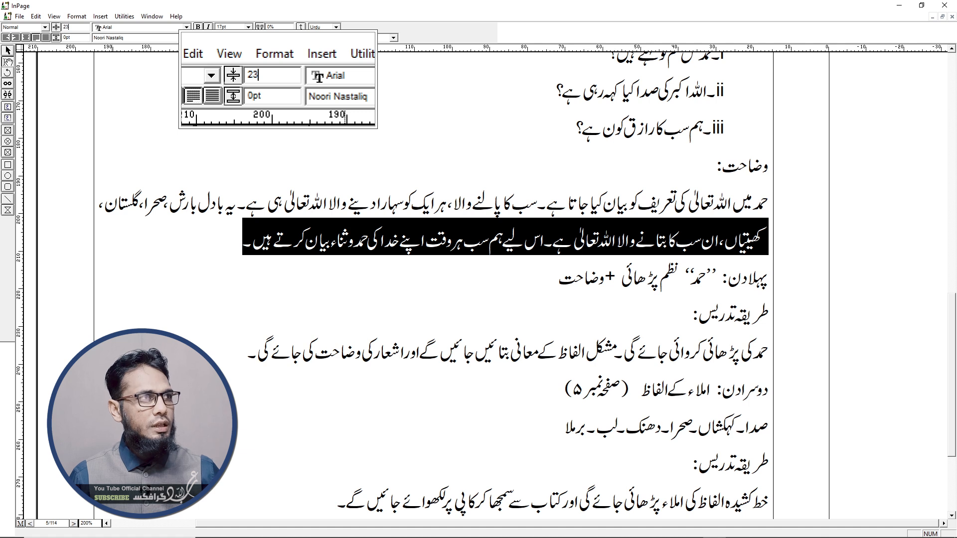
pyautogui.press('Return')
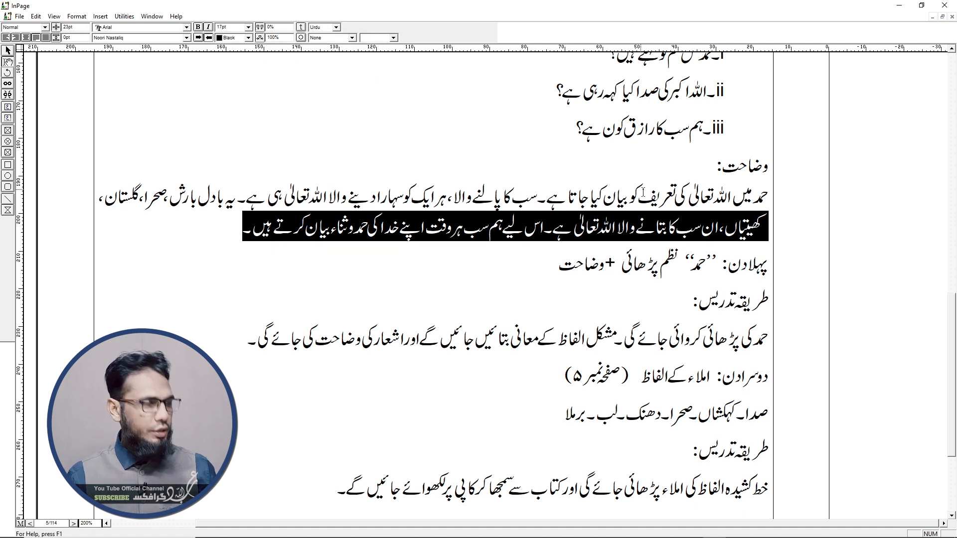
# Select the whole two-line paragraph and try an extra line gap of 5 pt, then 10 pt
pyautogui.moveTo(768, 194); pyautogui.dragTo(241, 229)
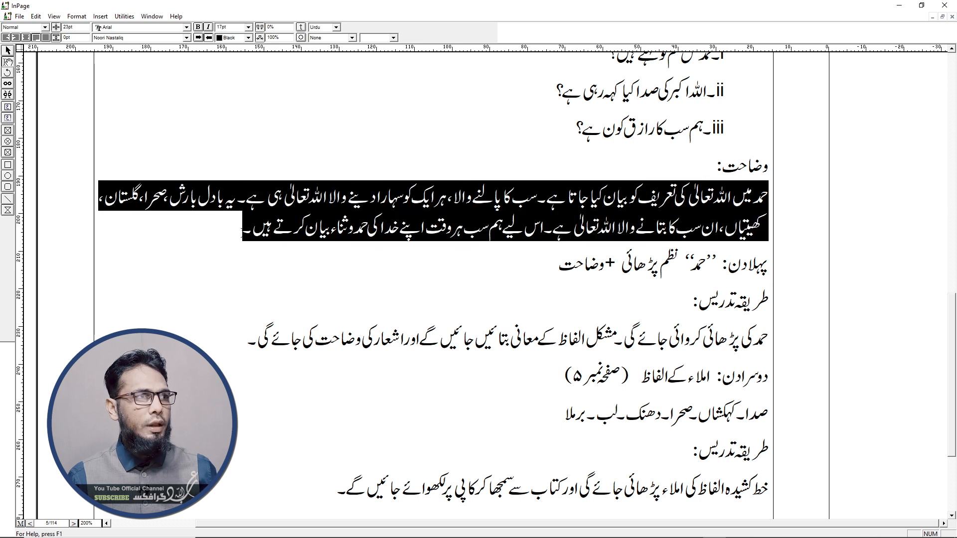
pyautogui.click(84, 29)
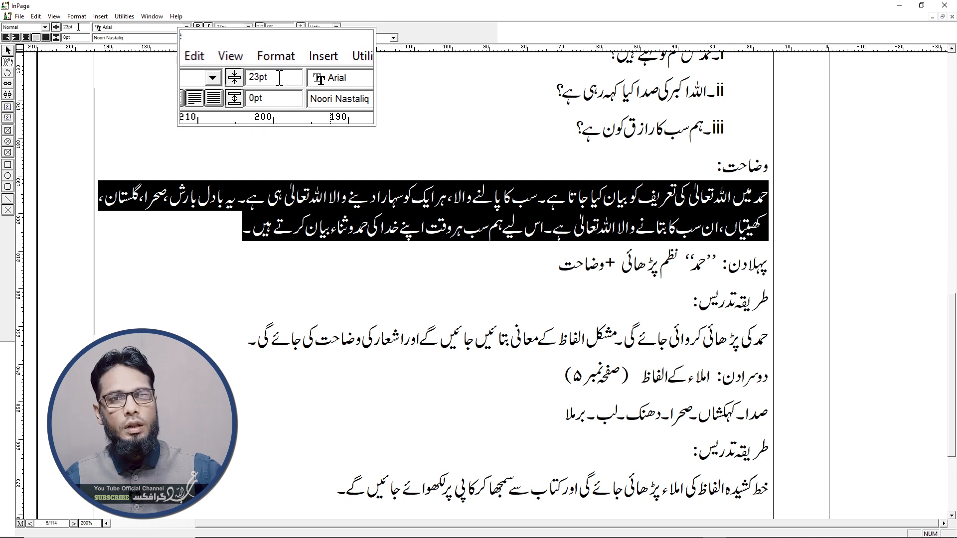
pyautogui.click(66, 38)
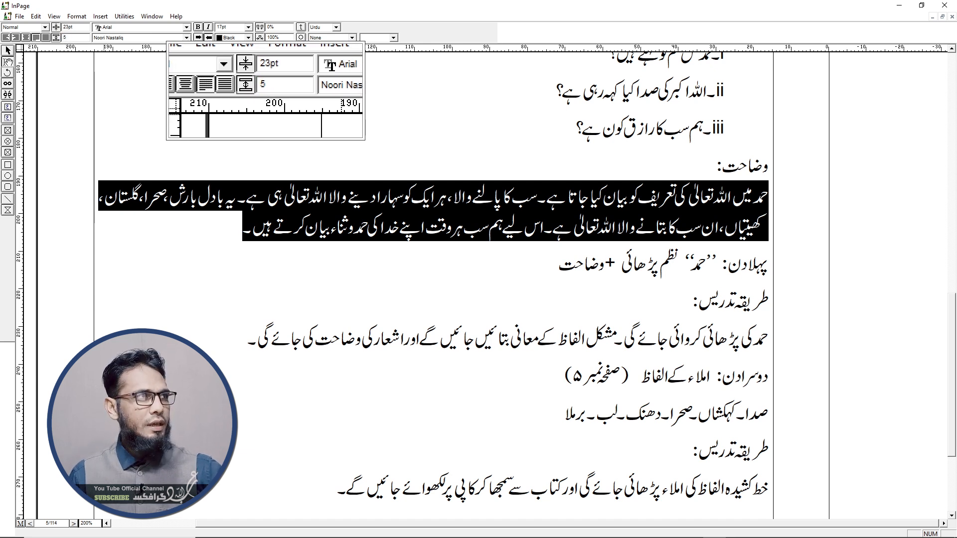
pyautogui.press('Return')
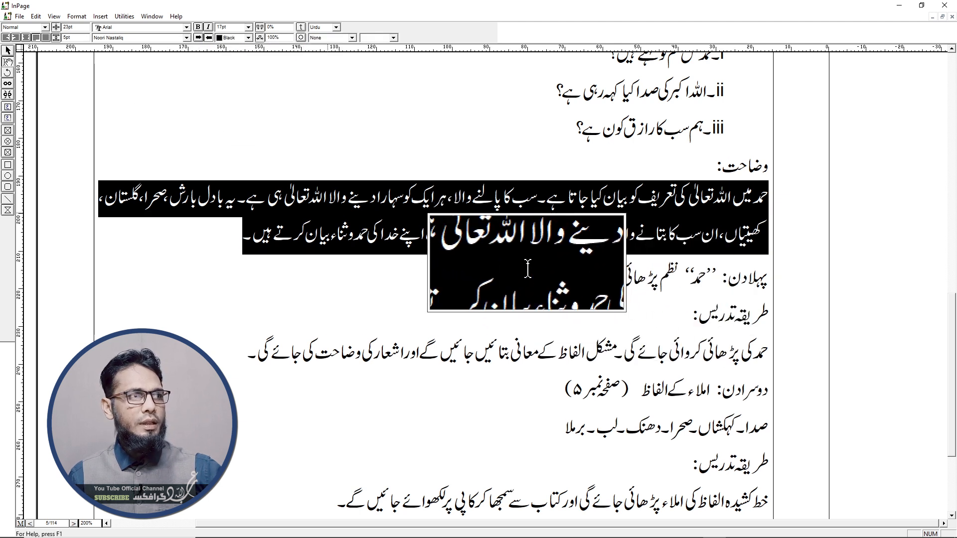
pyautogui.moveTo(81, 38); pyautogui.dragTo(35, 38)
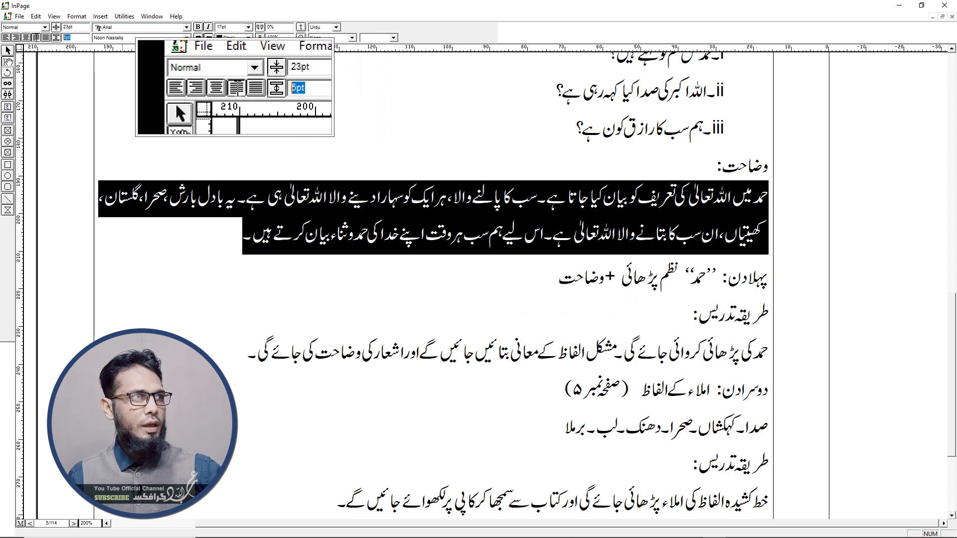
pyautogui.write('10')
pyautogui.press('Return')
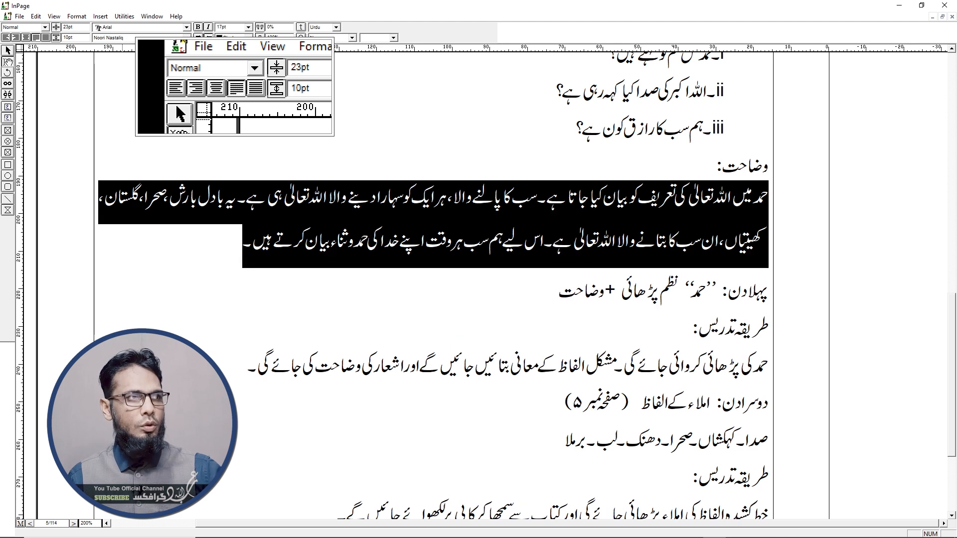
# Set the extra line gap of the selected paragraph to 0 pt
pyautogui.moveTo(76, 38); pyautogui.dragTo(51, 32)
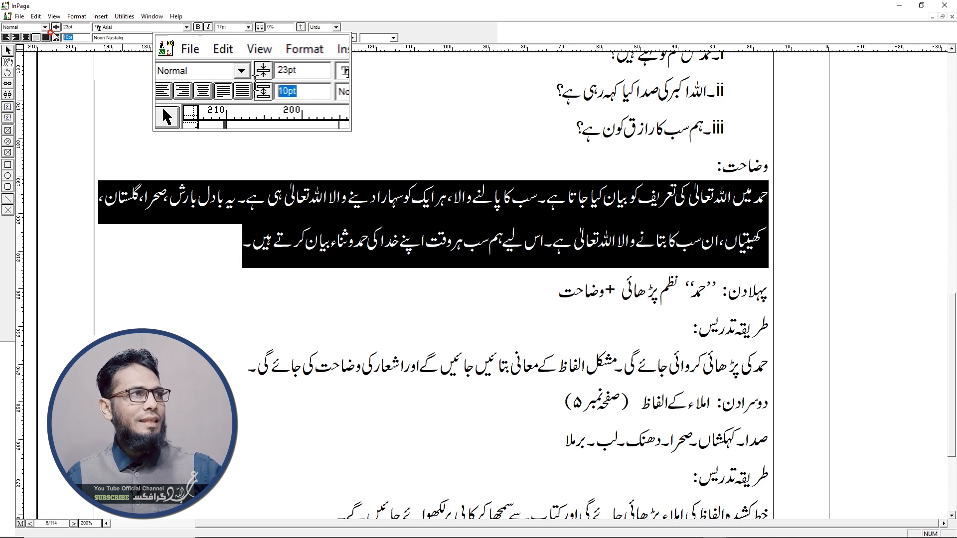
pyautogui.write('0')
pyautogui.press('Return')
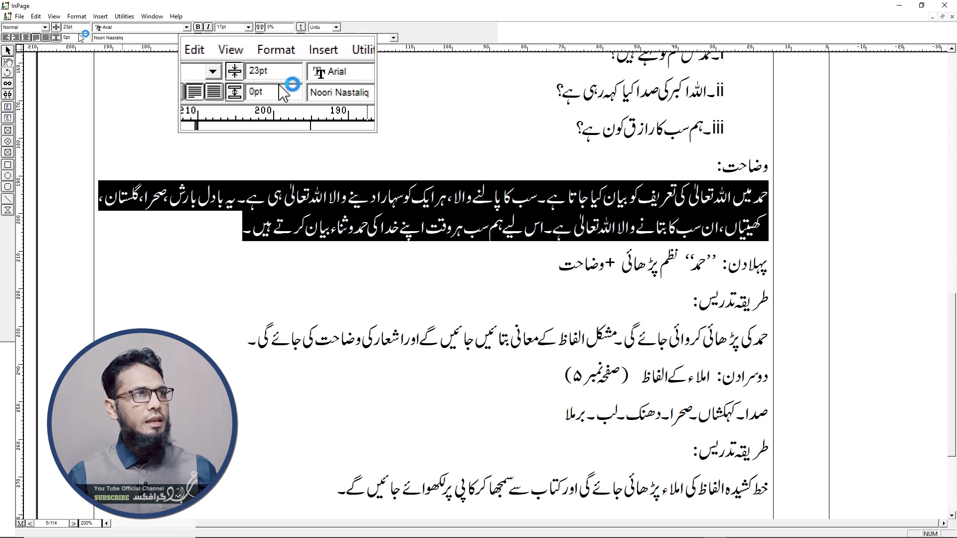
pyautogui.doubleClick(64, 37)
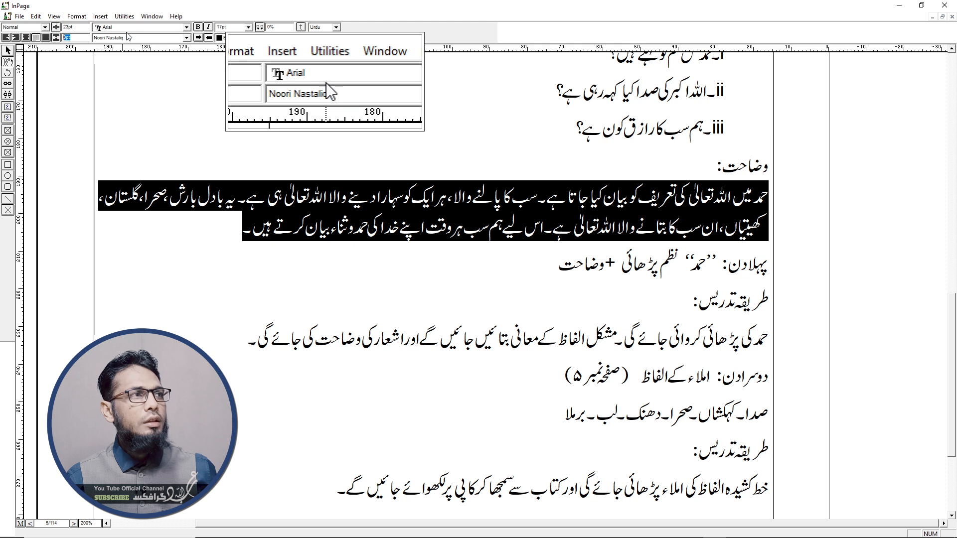
# Set the selected paragraph's English font to Arial and its Urdu font to Faiz Nastaliq
pyautogui.click(187, 28)
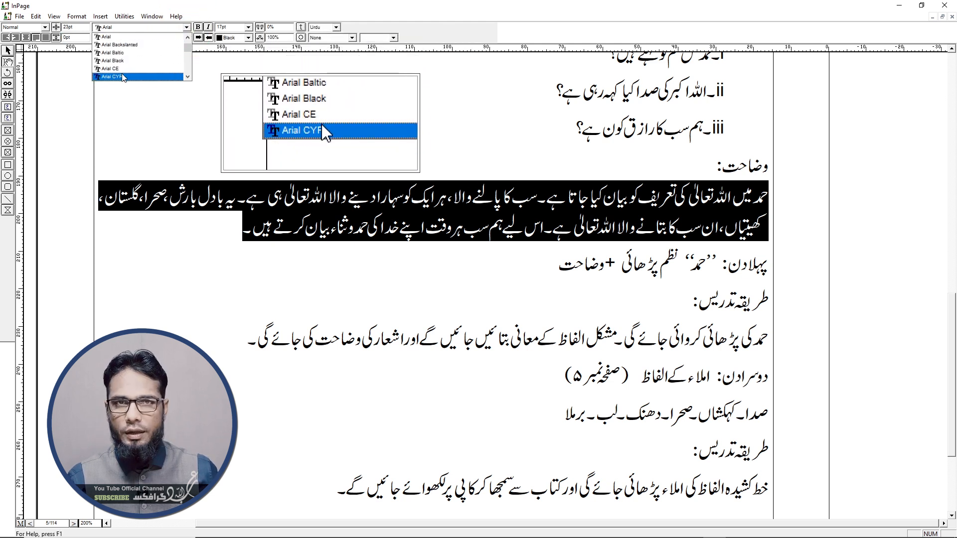
pyautogui.click(107, 36)
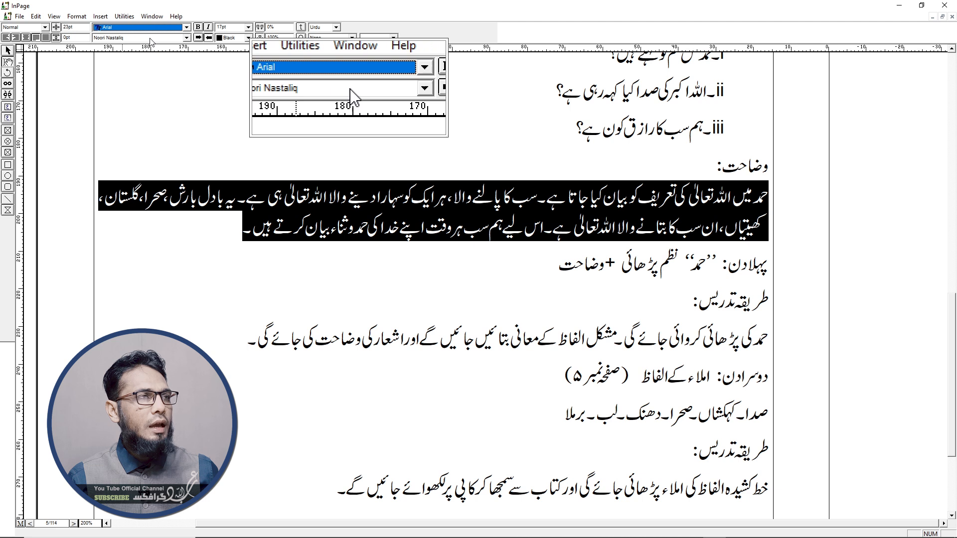
pyautogui.click(187, 38)
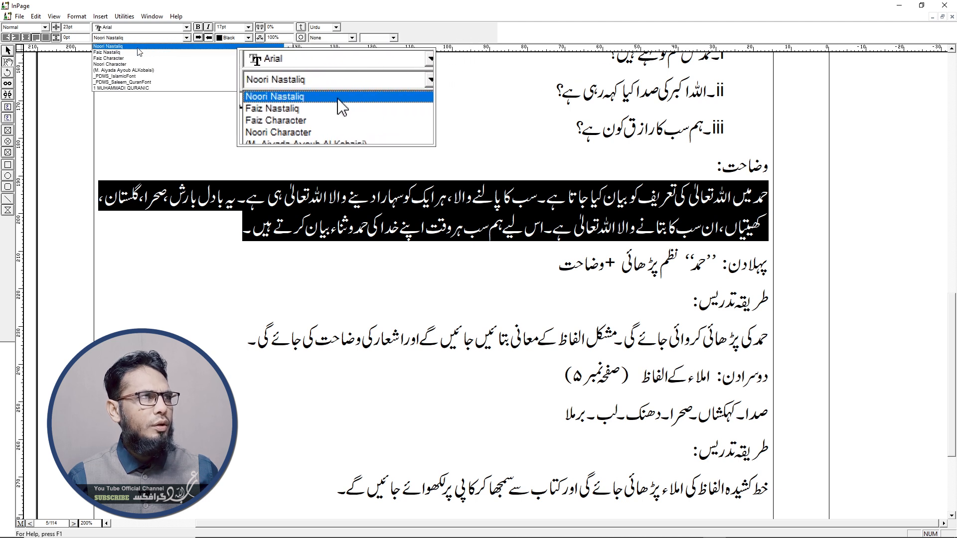
pyautogui.click(132, 52)
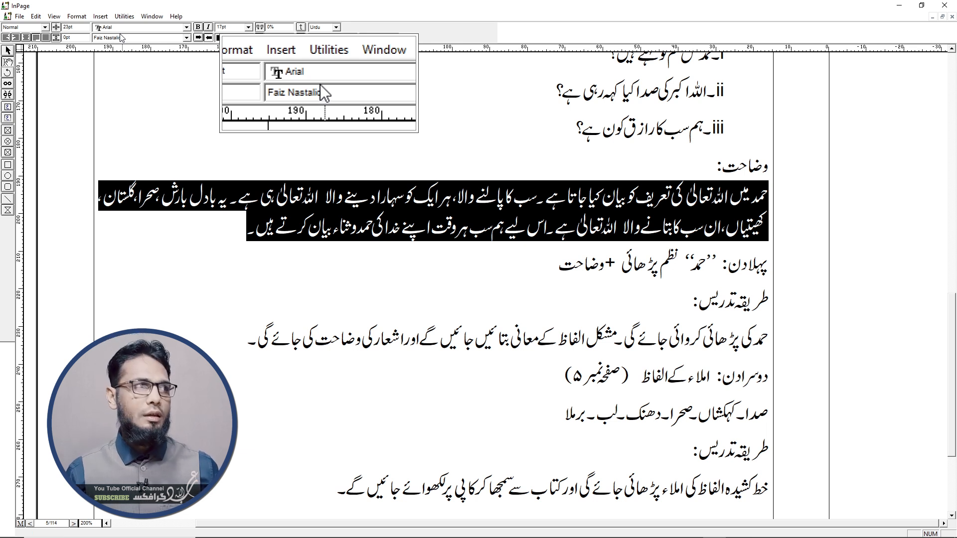
pyautogui.click(198, 28)
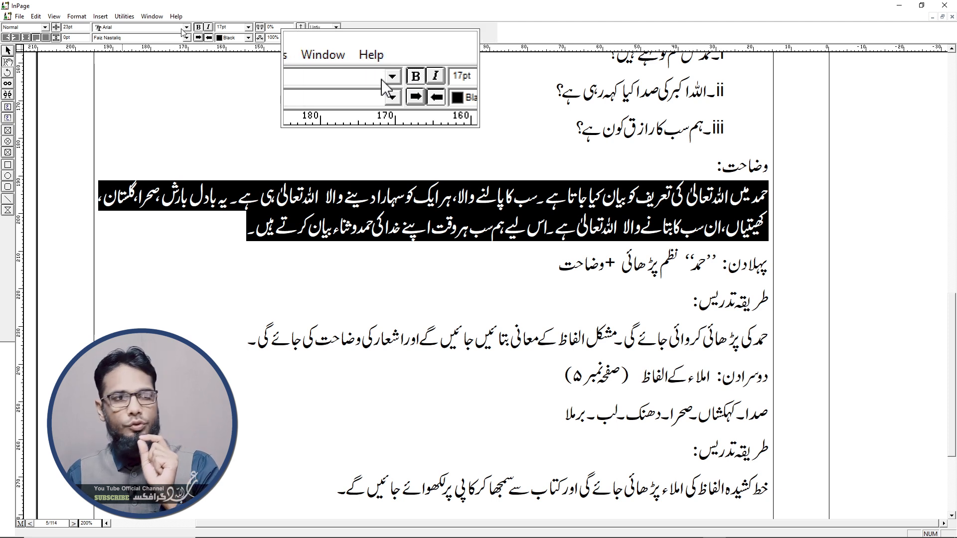
pyautogui.click(181, 28)
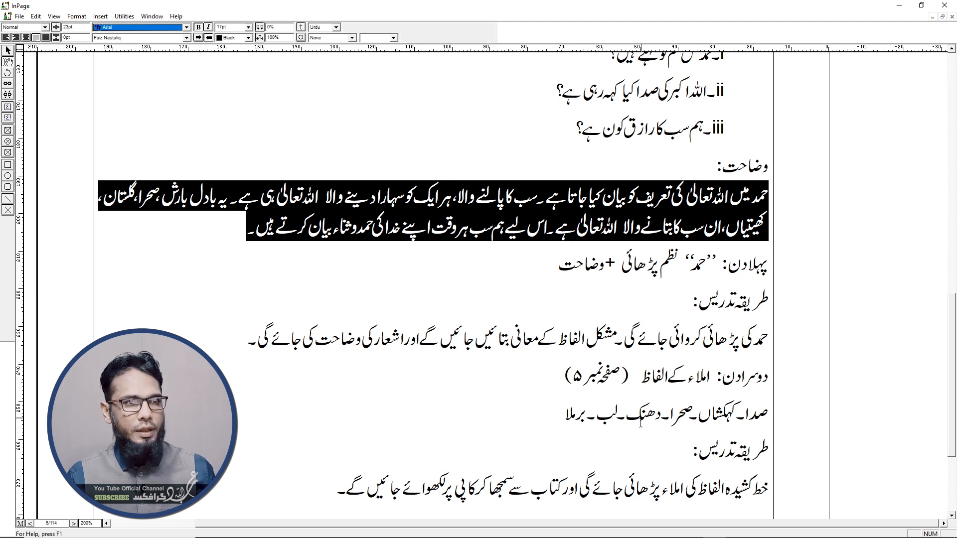
# Select the طریقہ تدریس heading above the حمد line, try italic on and off, and switch its text direction to left-to-right and back
pyautogui.moveTo(709, 305); pyautogui.dragTo(774, 298)
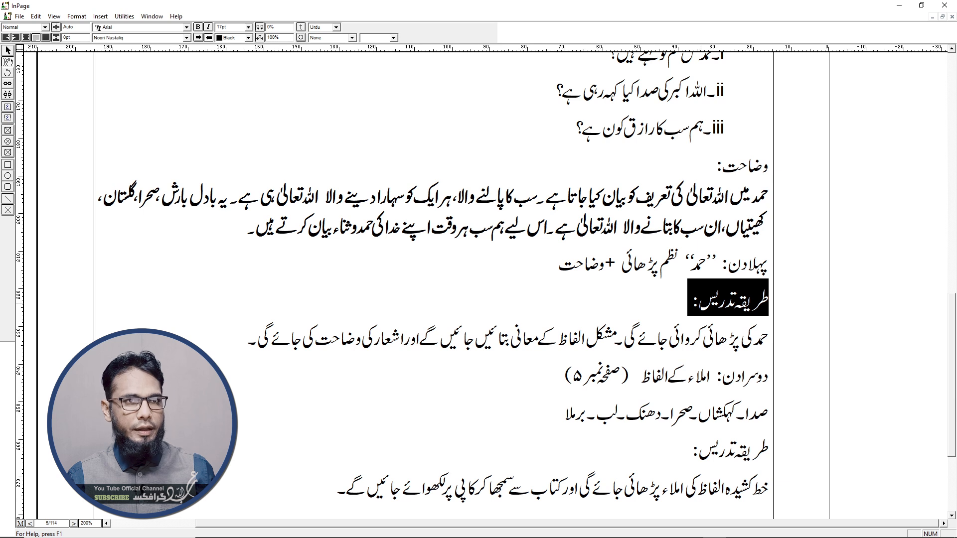
pyautogui.click(209, 28)
pyautogui.click(210, 28)
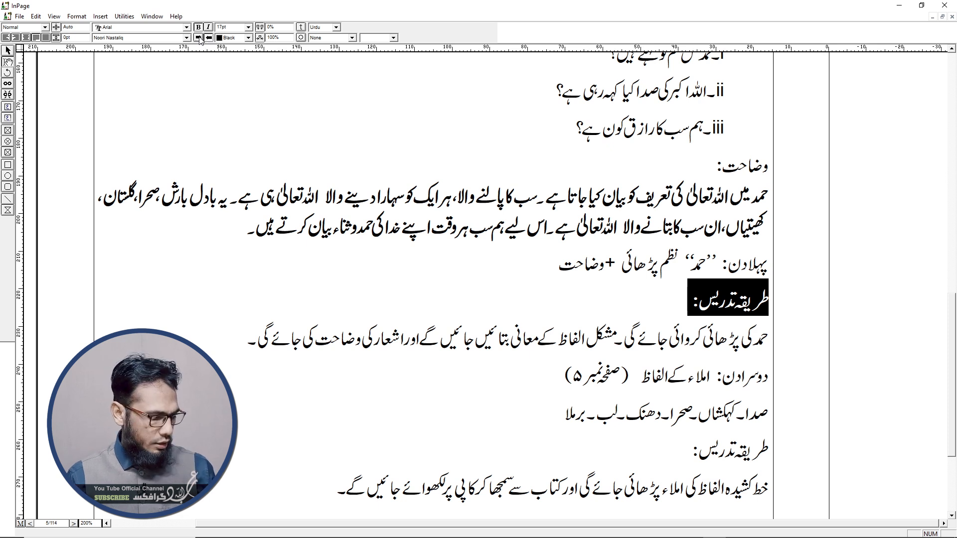
pyautogui.click(199, 39)
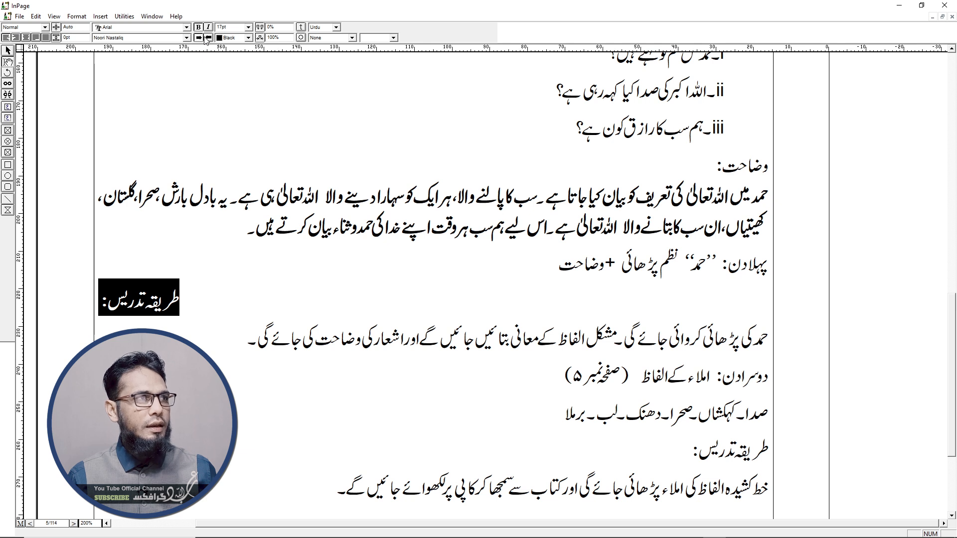
pyautogui.click(208, 38)
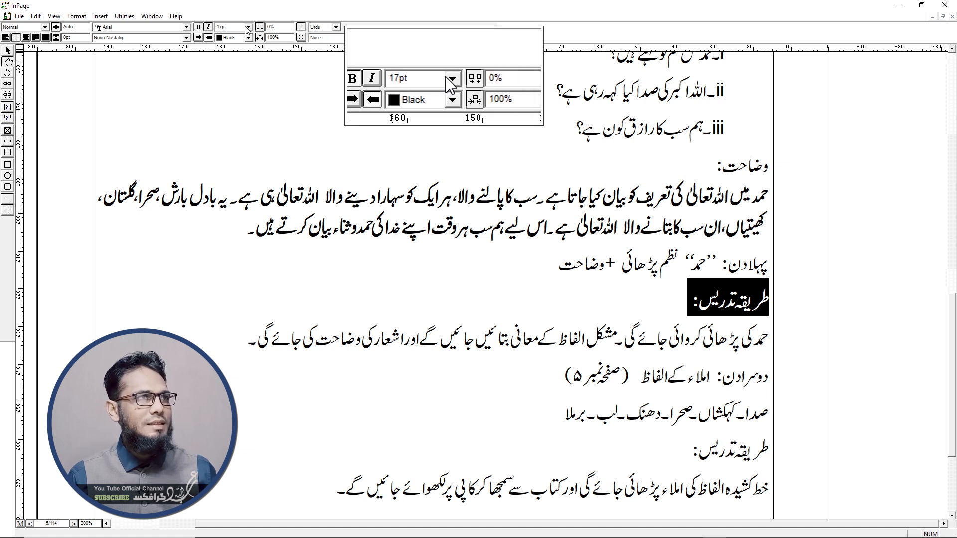
# Look through the font sizes for the selected طریقہ تدریس heading and set its text colour to Red
pyautogui.click(248, 27)
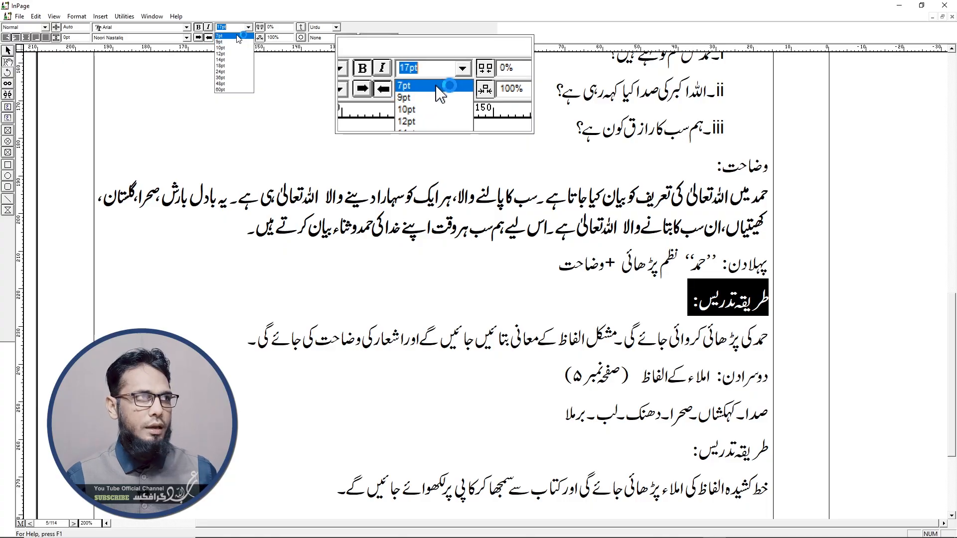
pyautogui.click(247, 29)
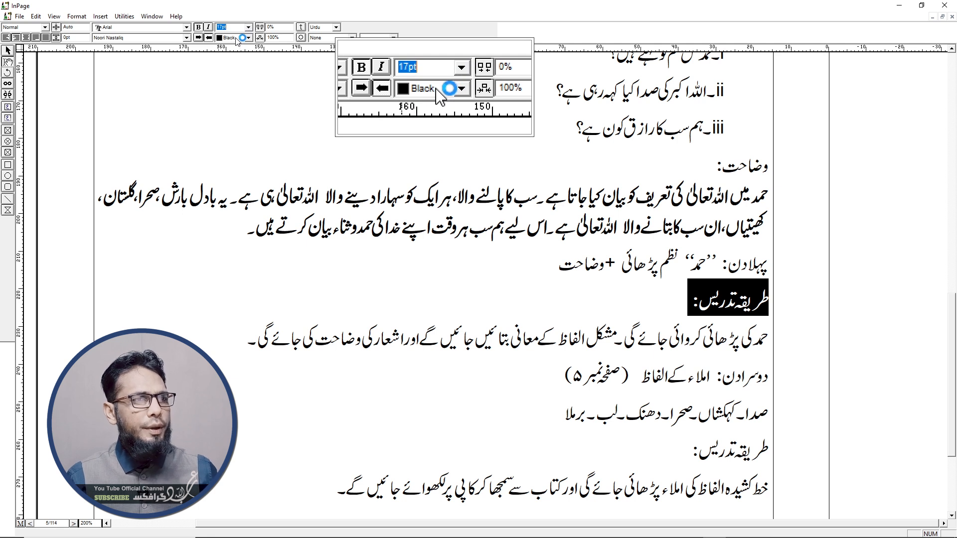
pyautogui.click(236, 38)
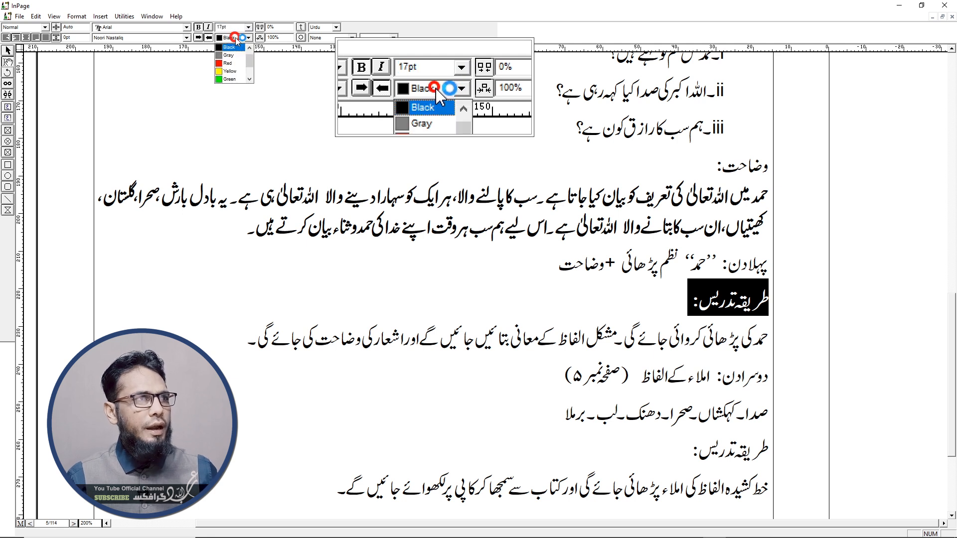
pyautogui.click(238, 66)
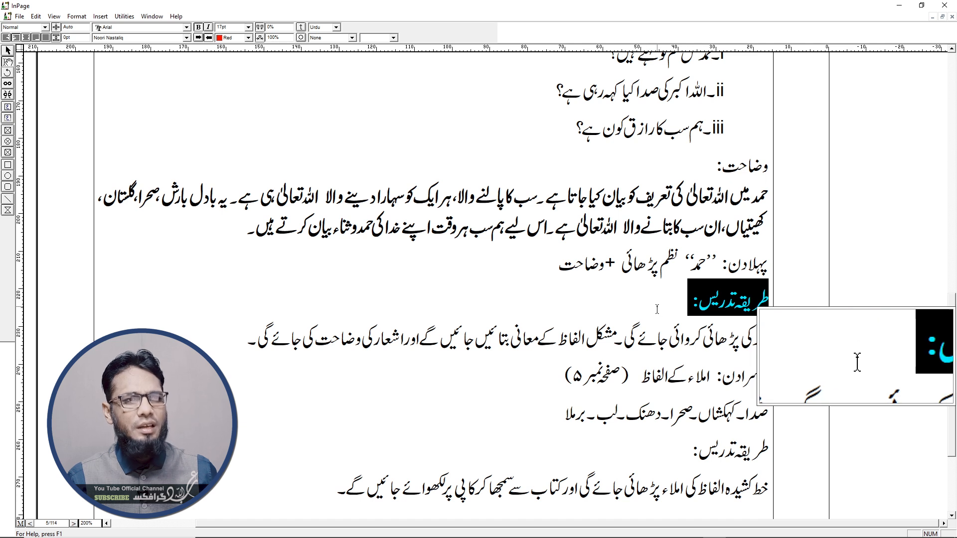
pyautogui.click(687, 304)
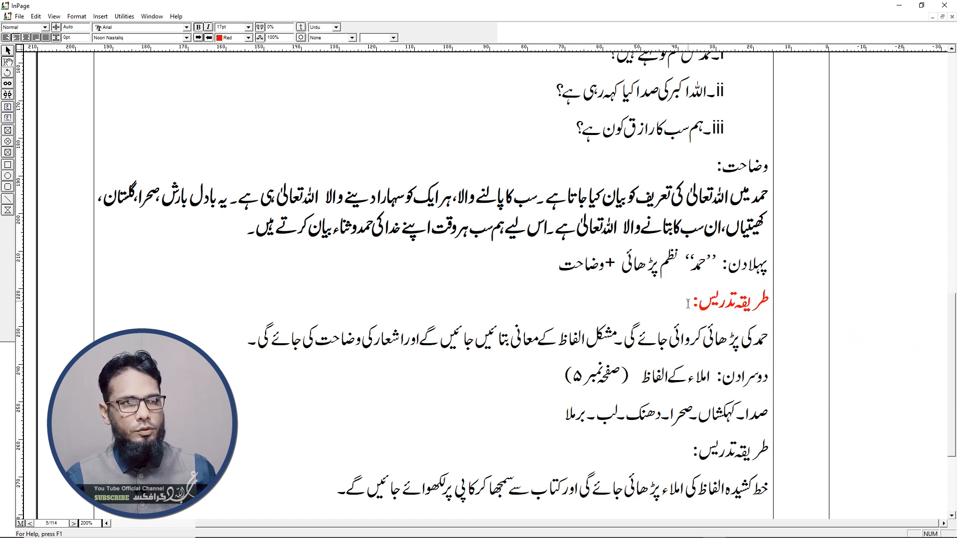
# Reselect the red طریقہ تدریس heading and set its text colour back to Black
pyautogui.moveTo(687, 303); pyautogui.dragTo(780, 298)
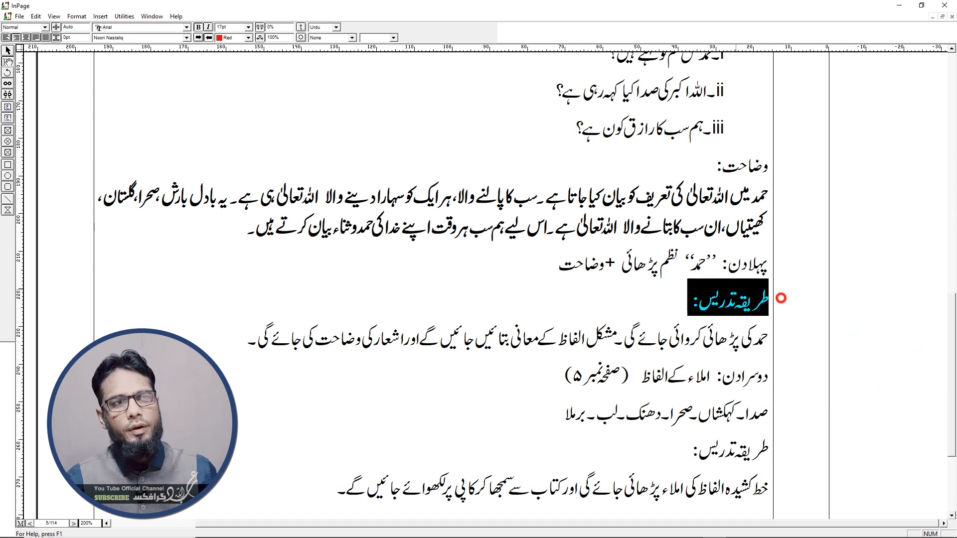
pyautogui.click(248, 38)
pyautogui.click(249, 48)
pyautogui.click(249, 48)
pyautogui.click(237, 57)
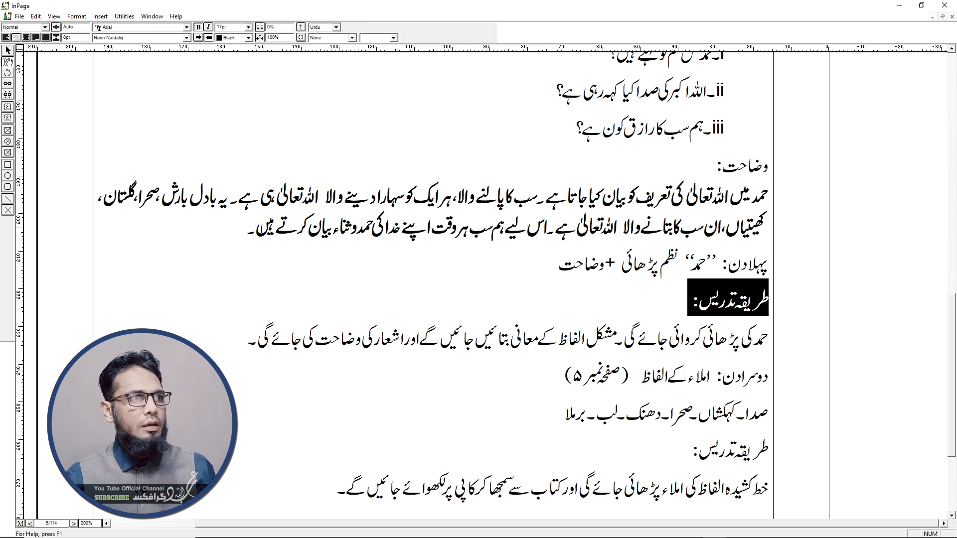
# Select the last sentence of the paragraph below the وضاحت heading and set its character spacing to 20%, then 15%
pyautogui.moveTo(251, 227); pyautogui.dragTo(547, 231)
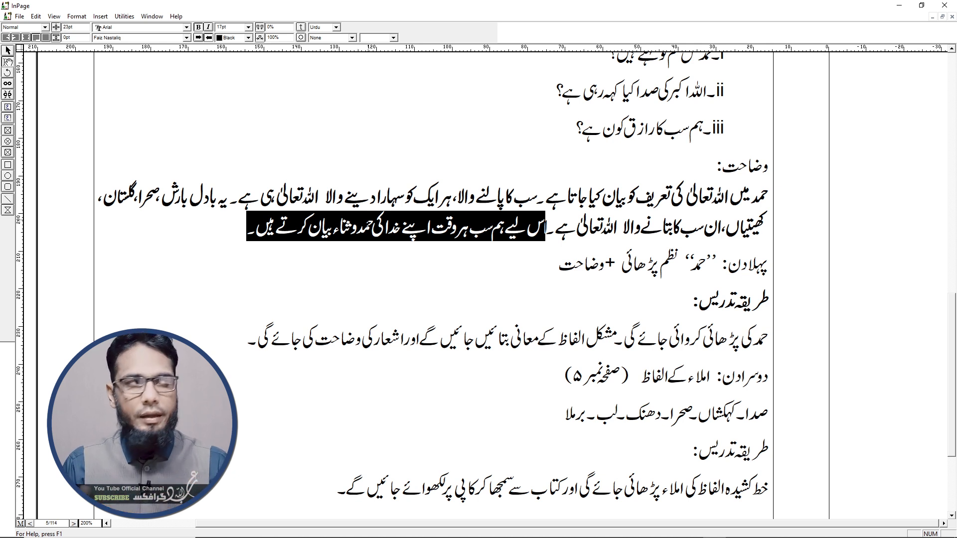
pyautogui.doubleClick(270, 27)
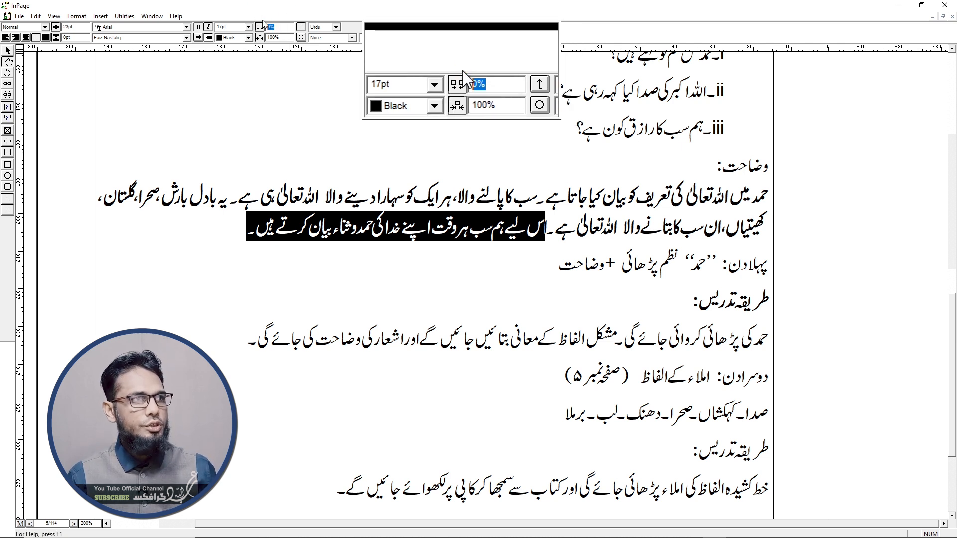
pyautogui.write('20')
pyautogui.press('Return')
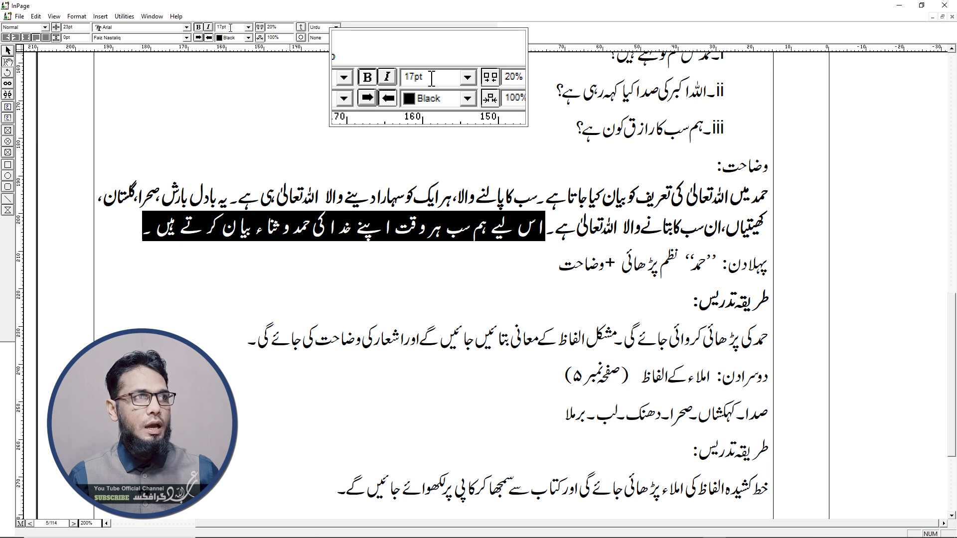
pyautogui.doubleClick(270, 26)
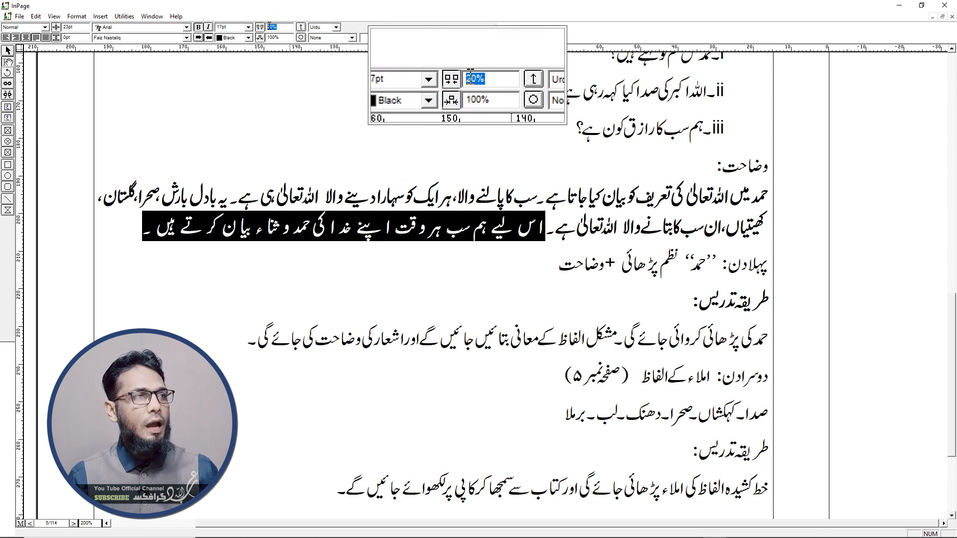
pyautogui.write('15')
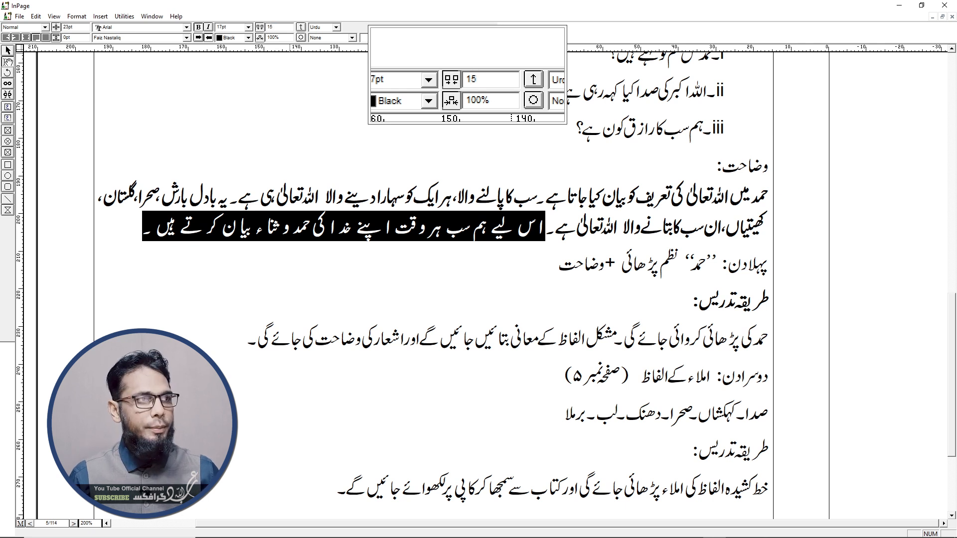
pyautogui.press('Return')
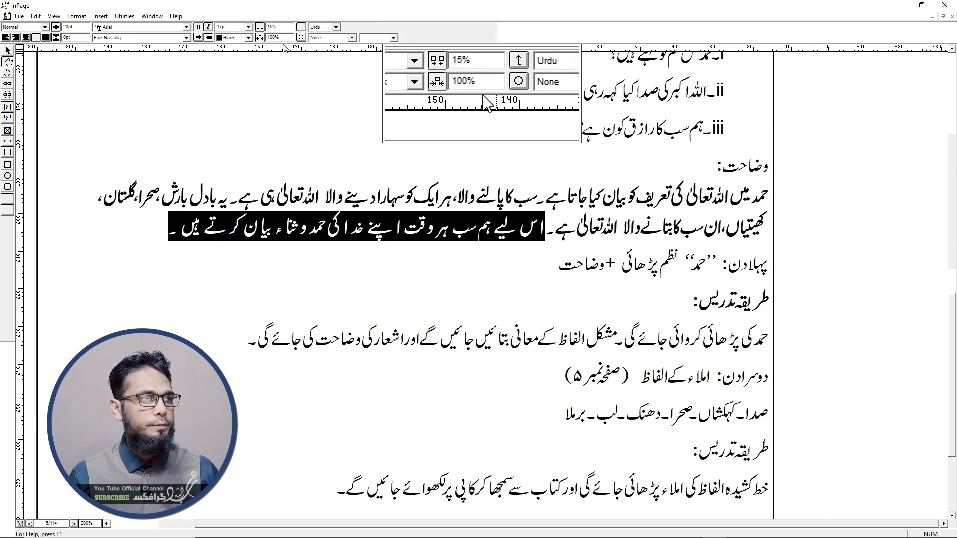
pyautogui.moveTo(281, 37); pyautogui.dragTo(268, 37)
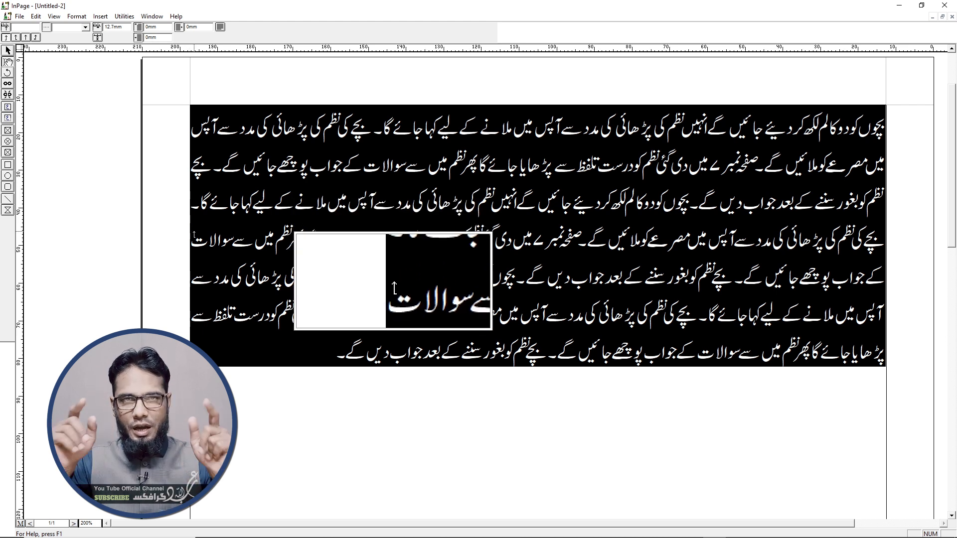
pyautogui.tripleClick(890, 130)
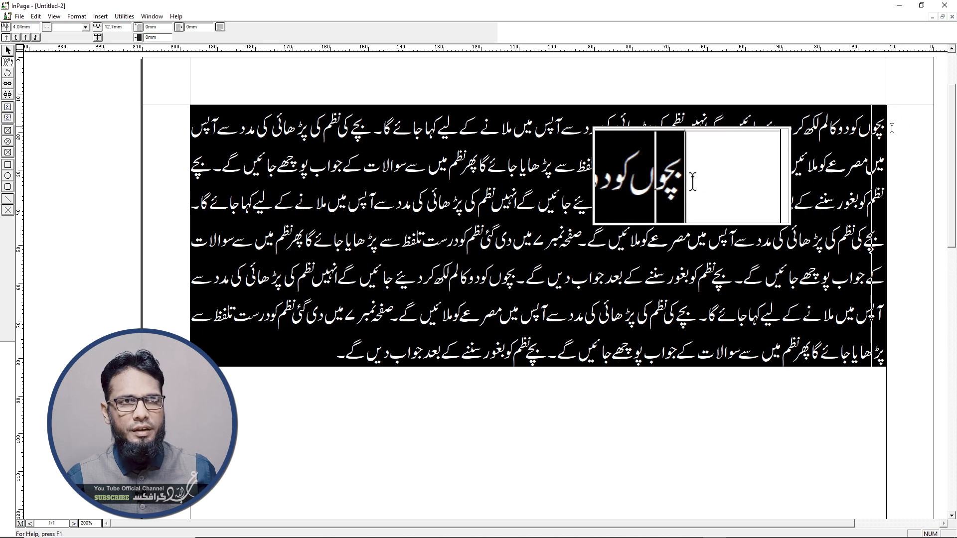
pyautogui.hotkey('ctrl', 'a')
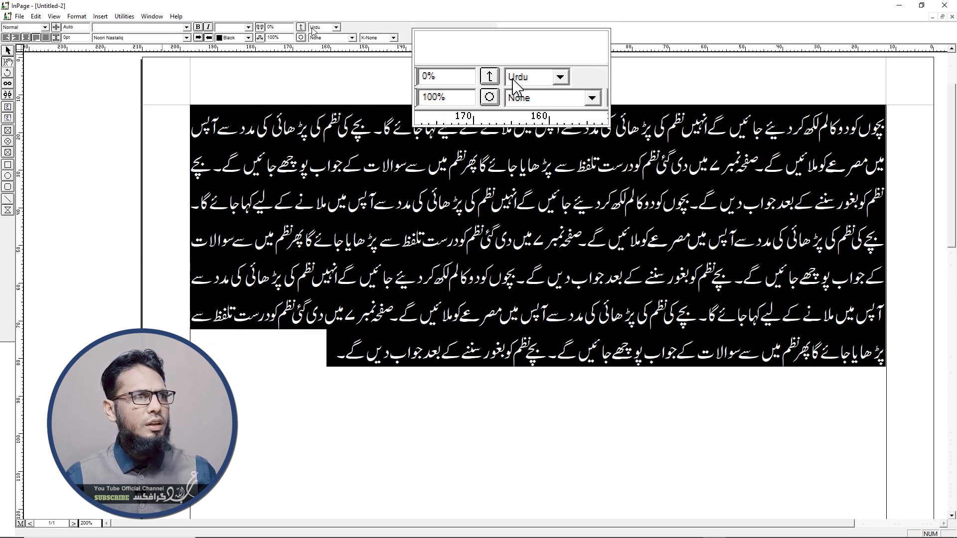
pyautogui.click(331, 421)
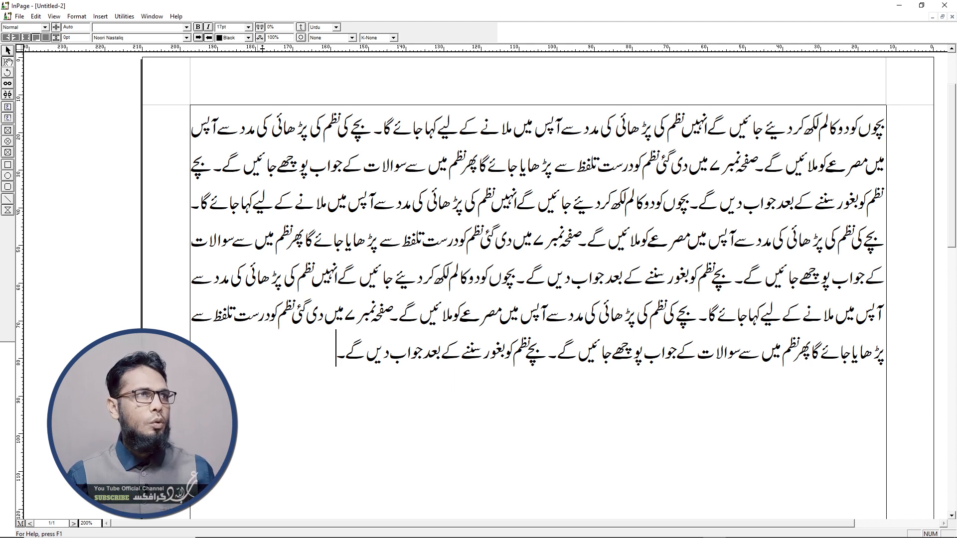
# Show the indent settings for the whole paragraph in Untitled-2 and set its left indent to 10 mm, then 5 mm
pyautogui.click(299, 26)
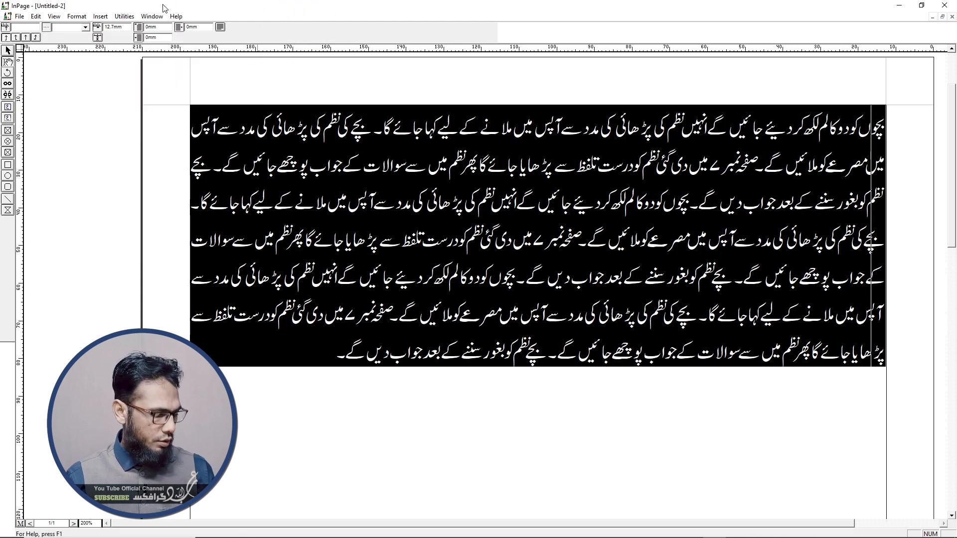
pyautogui.doubleClick(187, 26)
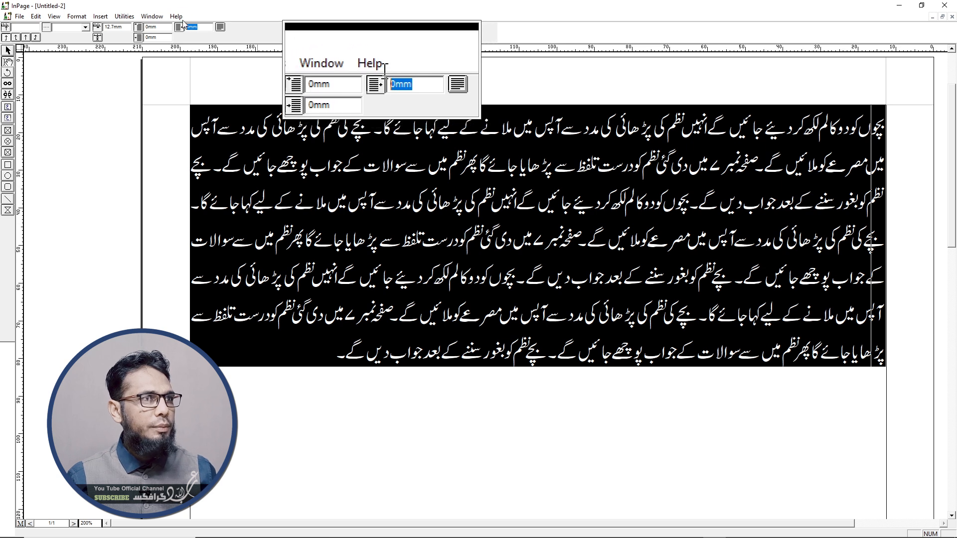
pyautogui.write('10')
pyautogui.press('Return')
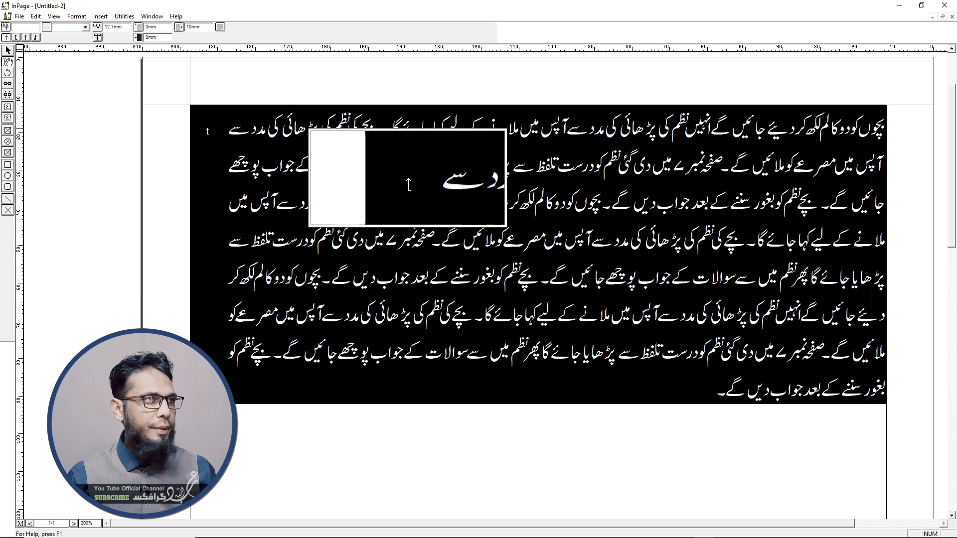
pyautogui.moveTo(203, 27); pyautogui.dragTo(167, 27)
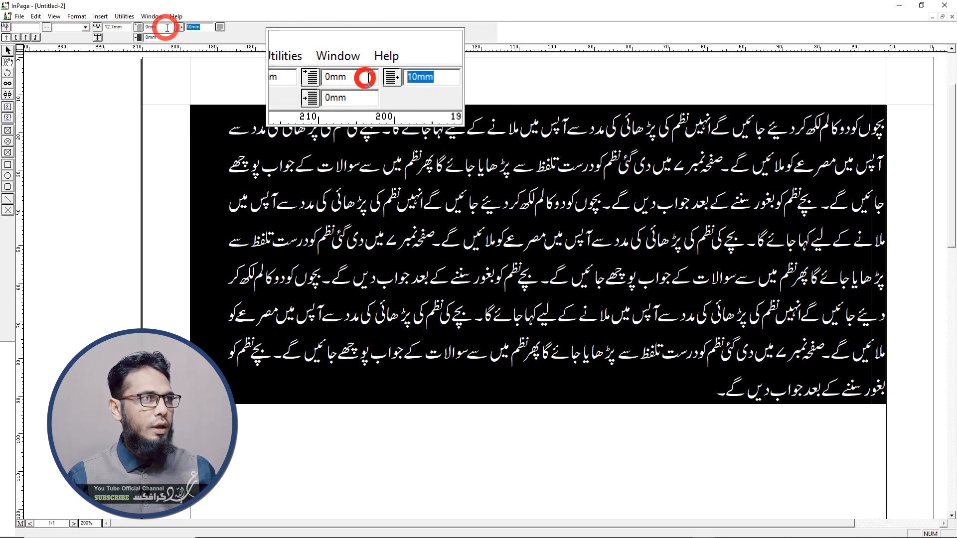
pyautogui.write('5')
pyautogui.press('Return')
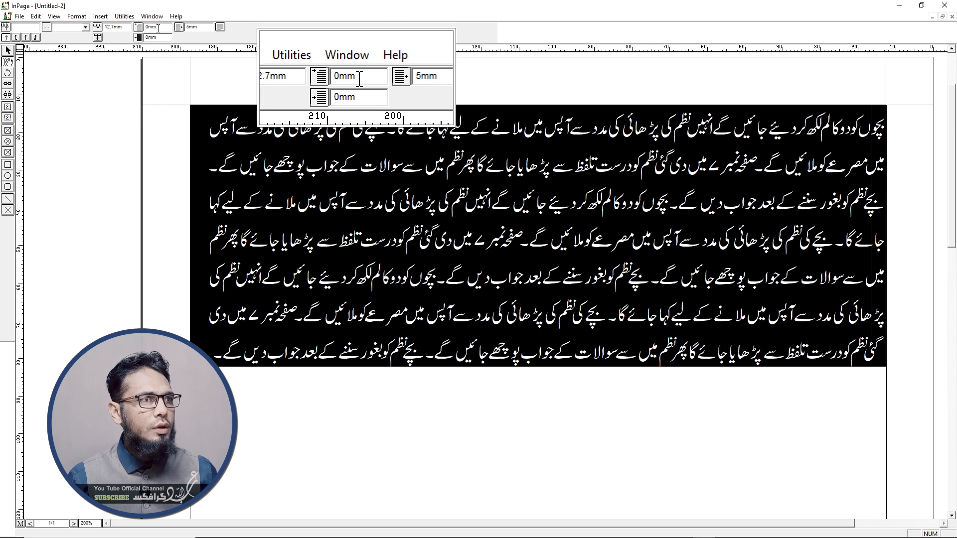
# Set the right indent of the selected paragraph to 5 mm
pyautogui.moveTo(156, 37); pyautogui.dragTo(145, 37)
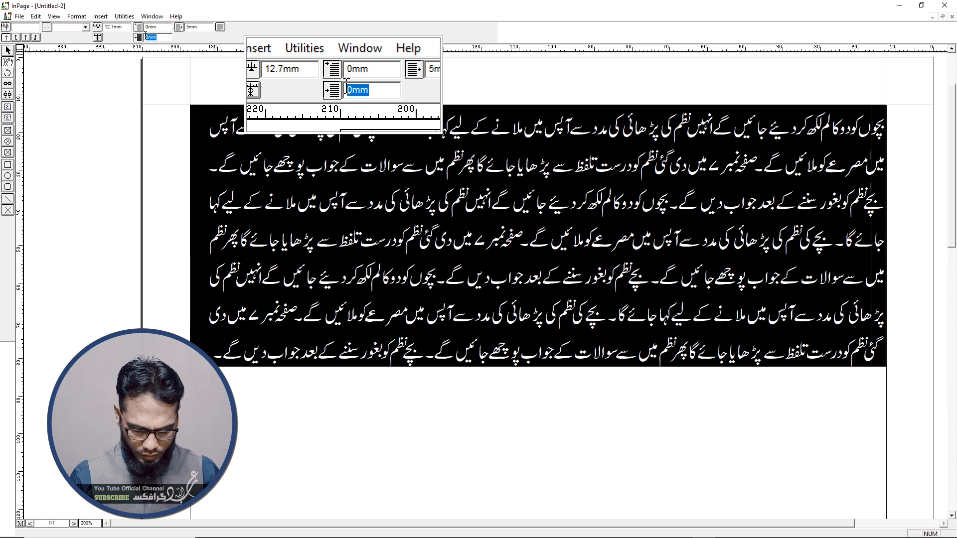
pyautogui.write('5')
pyautogui.press('Return')
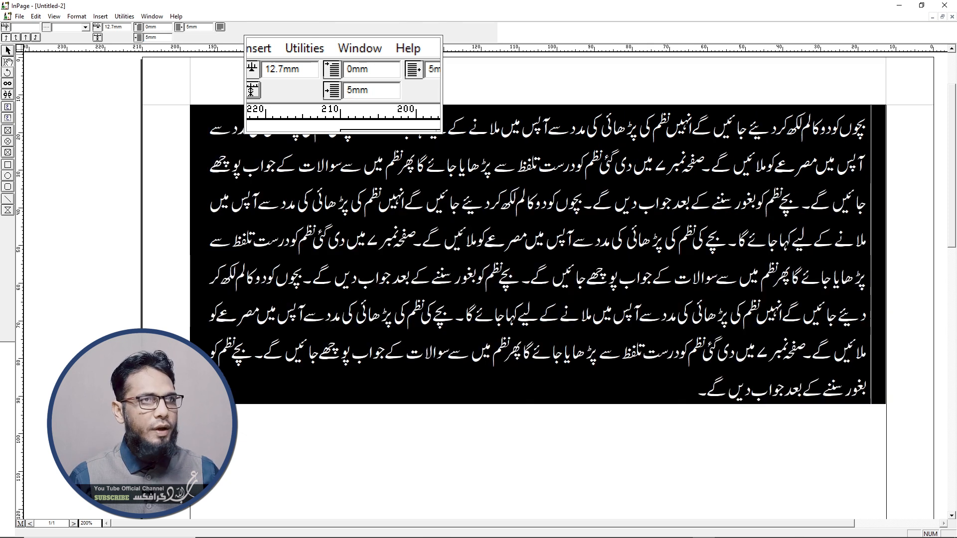
# Set the first-line indent of the selected paragraph to 10 mm, then 20 mm, and leave the indent settings
pyautogui.click(139, 27)
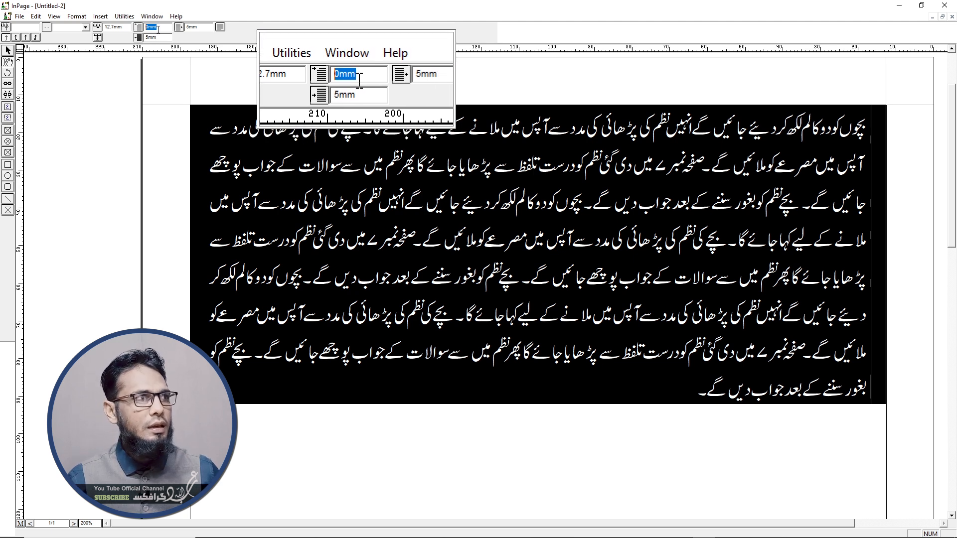
pyautogui.write('10')
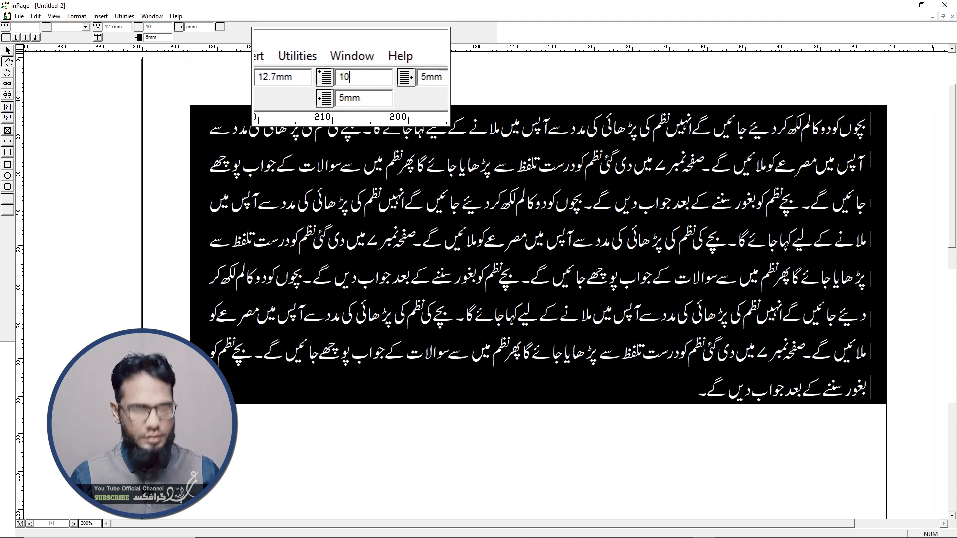
pyautogui.press('Return')
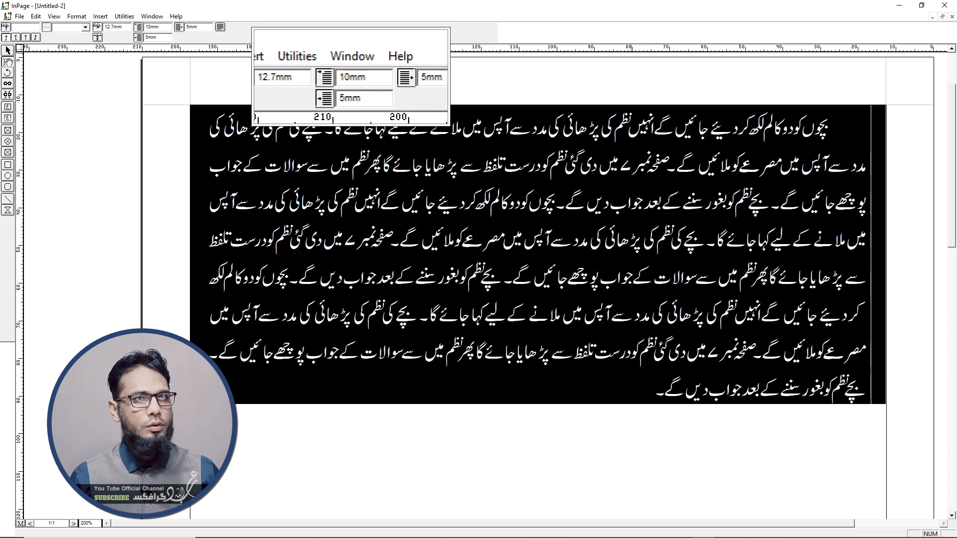
pyautogui.doubleClick(154, 27)
pyautogui.write('20')
pyautogui.press('Return')
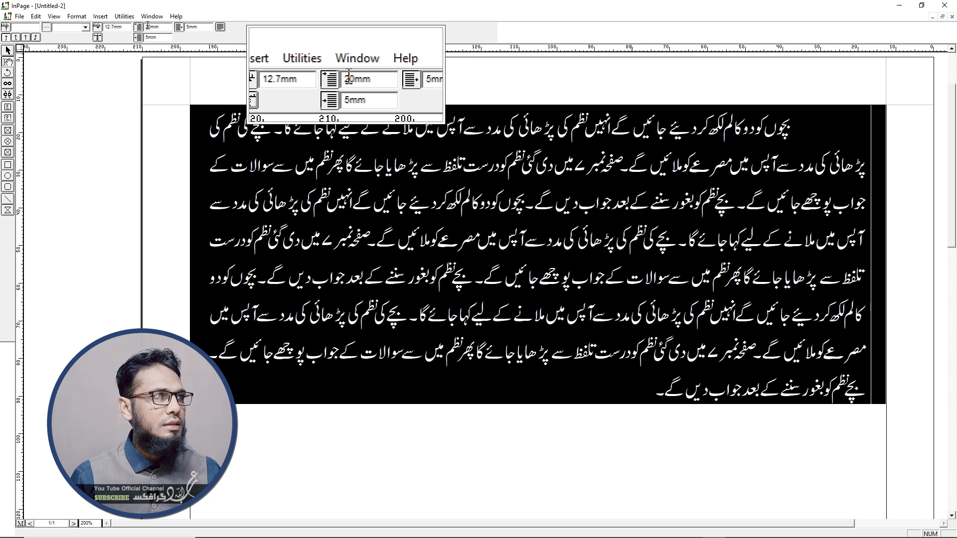
pyautogui.click(220, 27)
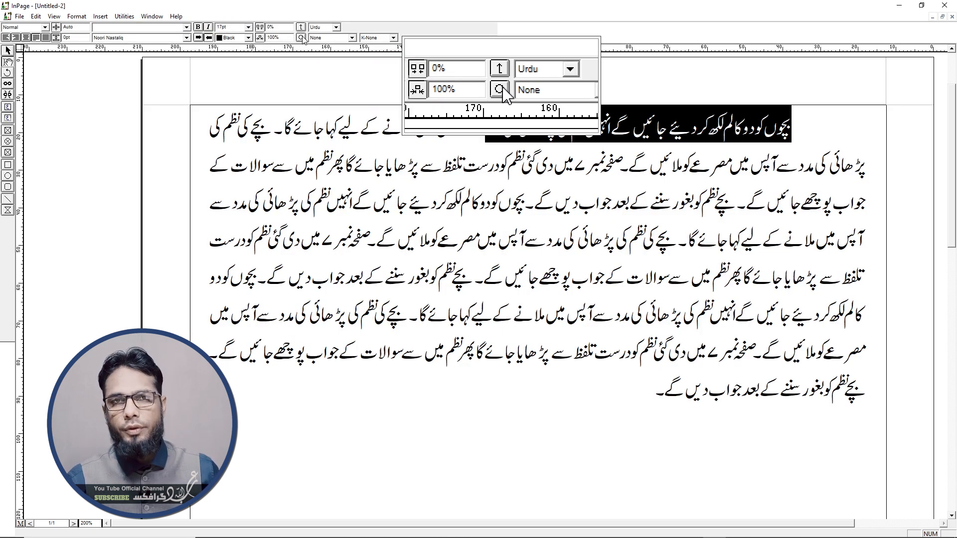
# Apply the outline effect to the selected opening words of the paragraph's first line
pyautogui.click(302, 37)
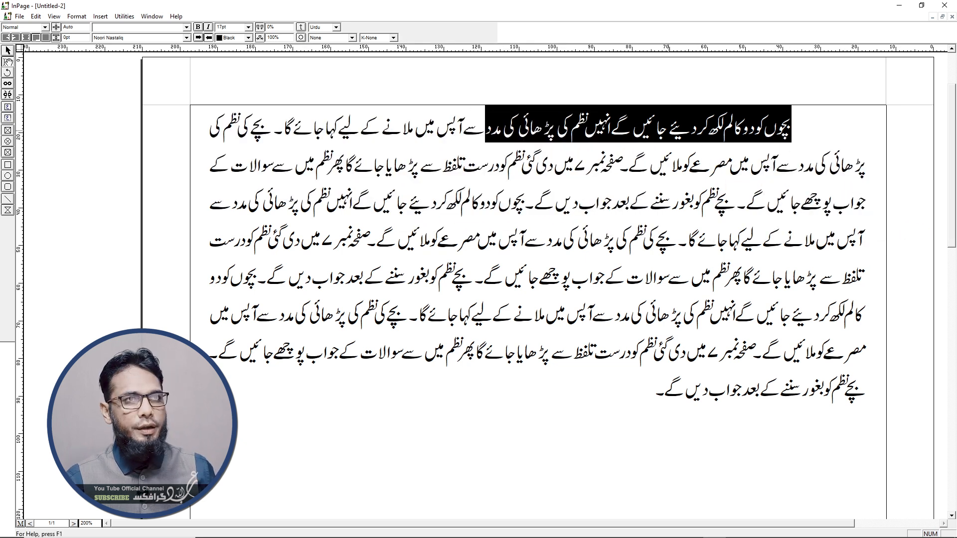
pyautogui.click(301, 37)
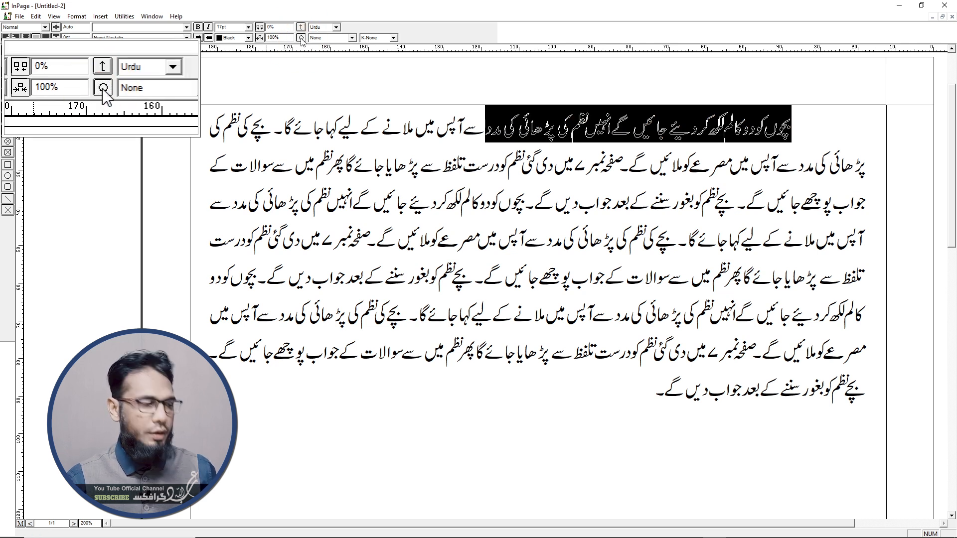
# Remove the outline effect from the opening words of the paragraph's first line
pyautogui.click(653, 178)
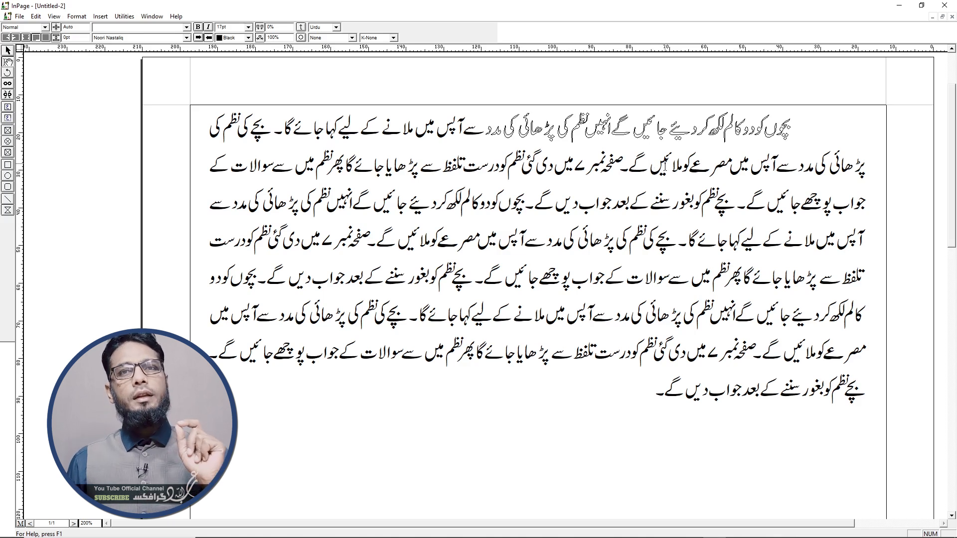
pyautogui.moveTo(800, 131); pyautogui.dragTo(490, 150)
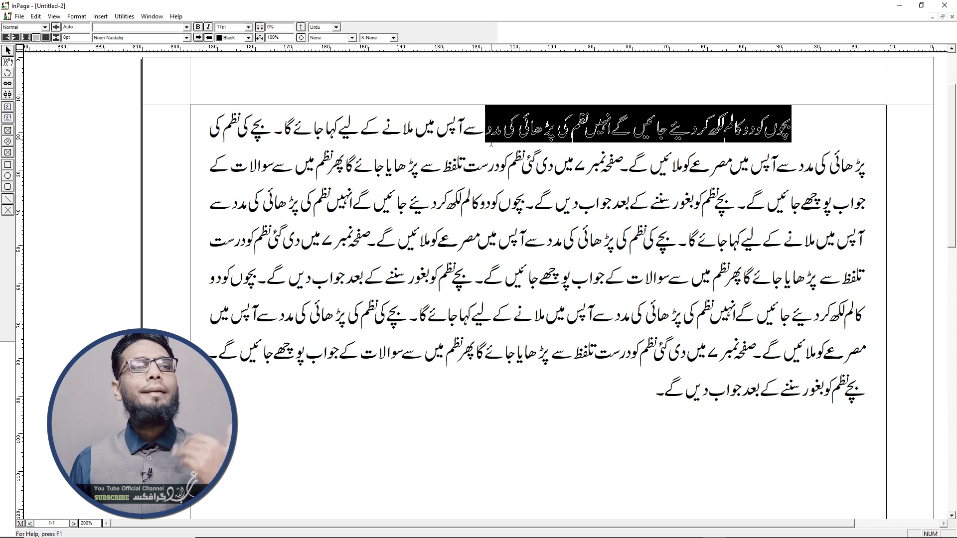
pyautogui.click(302, 38)
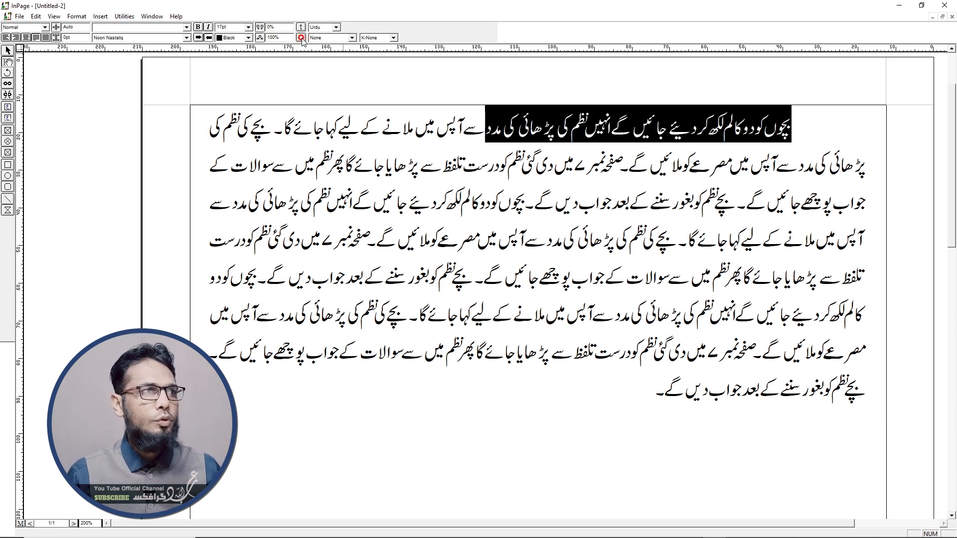
# Try the Single underline and the Double underline on the selected opening words of the first line
pyautogui.click(351, 38)
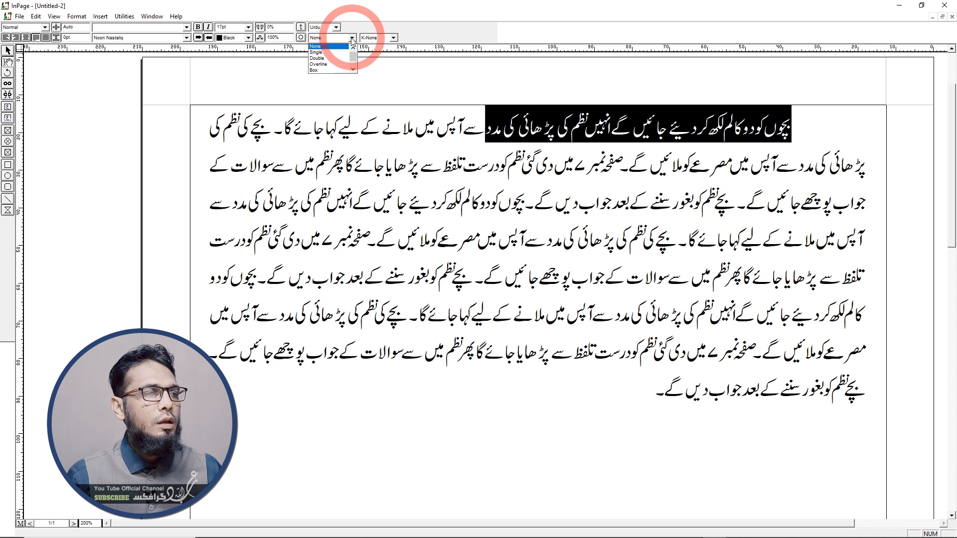
pyautogui.click(323, 52)
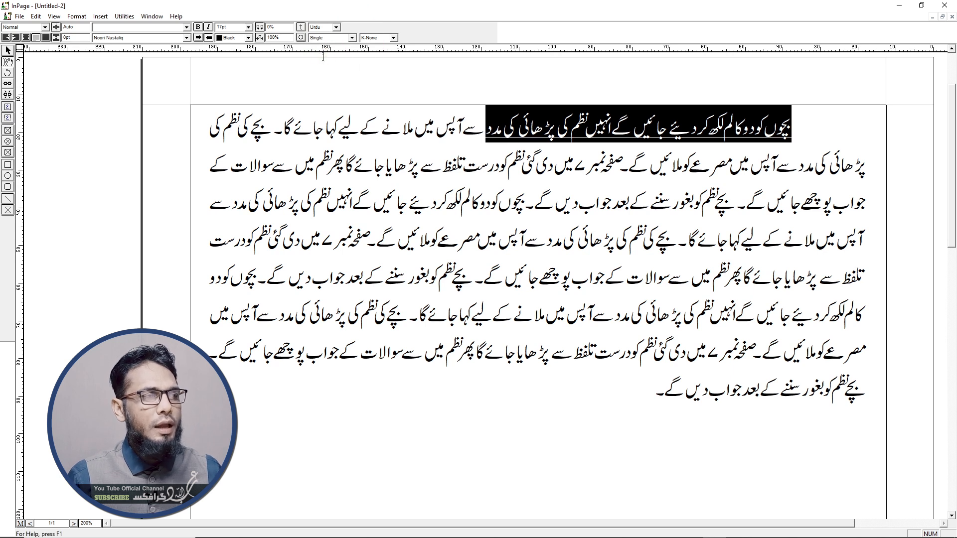
pyautogui.click(351, 38)
pyautogui.click(340, 52)
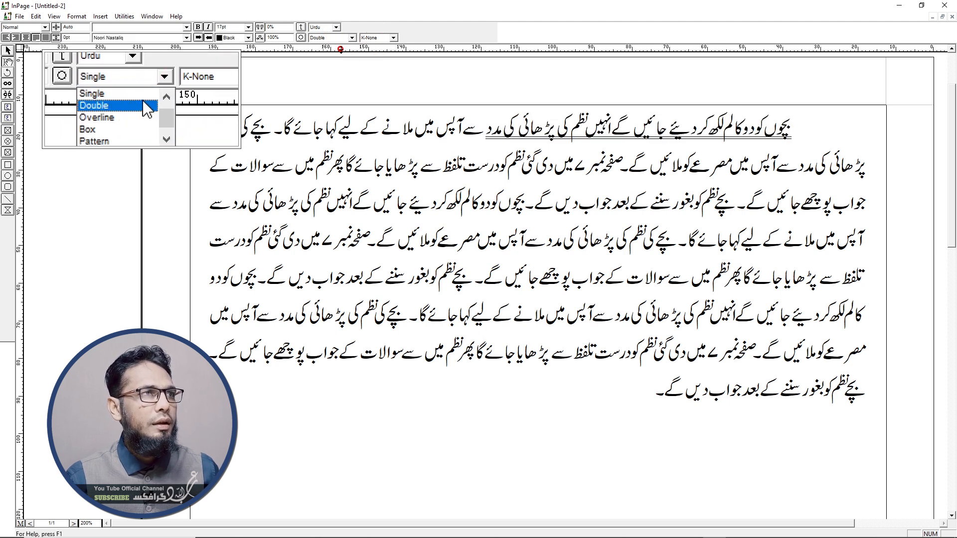
# Try the Overline style and the Box style on the selected opening words
pyautogui.click(352, 37)
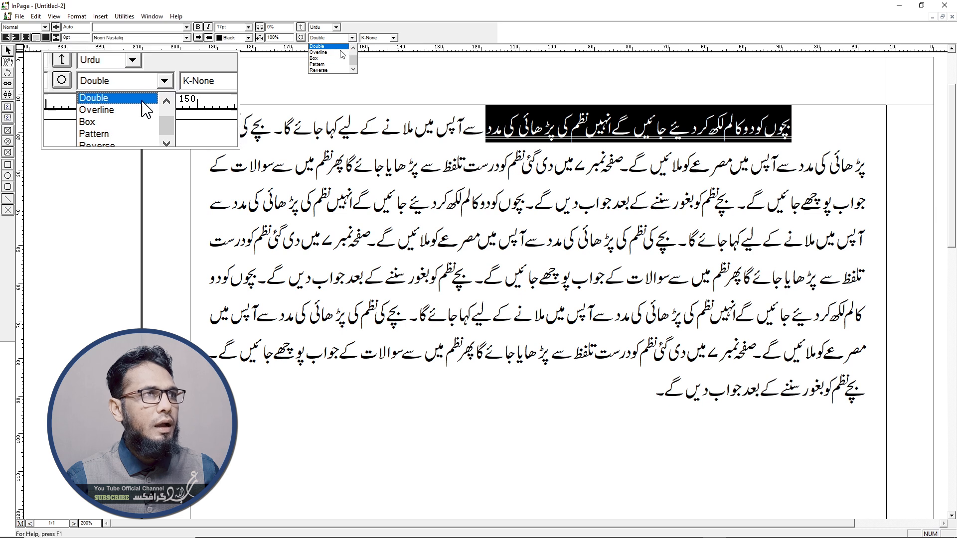
pyautogui.click(341, 52)
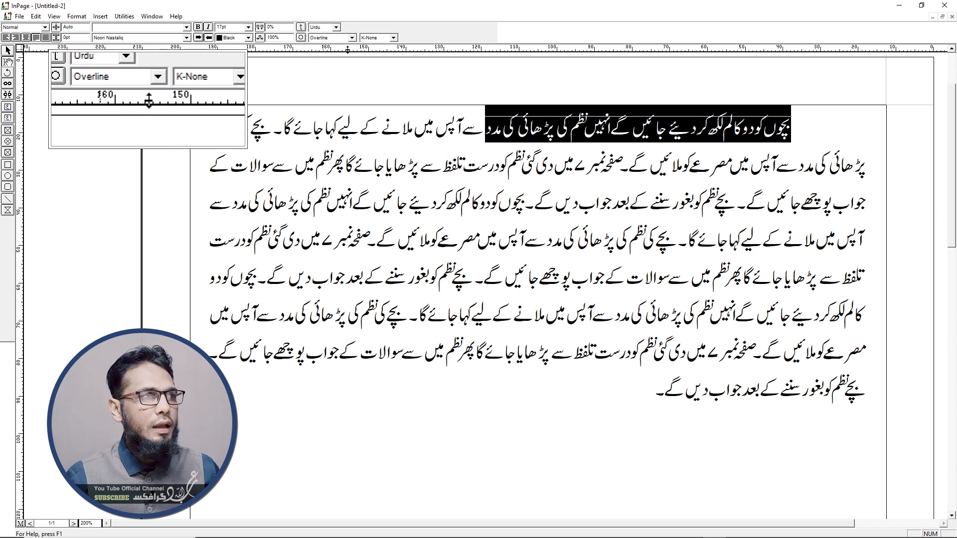
pyautogui.click(352, 38)
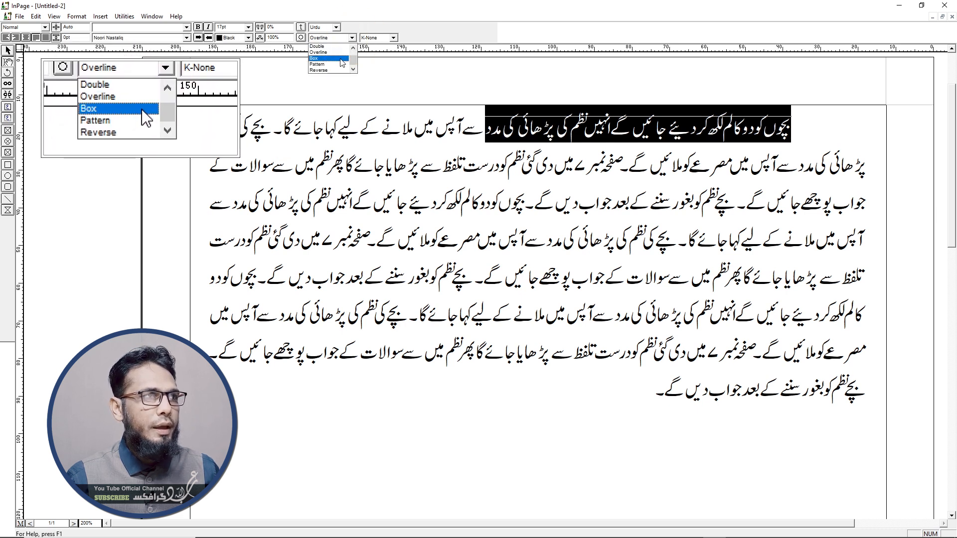
pyautogui.click(341, 58)
# Reset the line style of the selected opening words to None
pyautogui.click(352, 38)
pyautogui.click(353, 46)
pyautogui.click(354, 46)
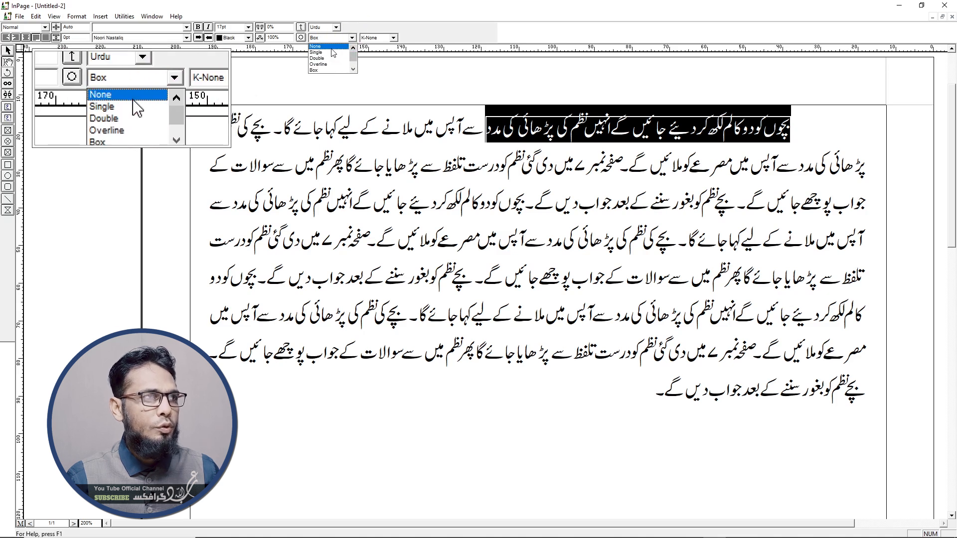
pyautogui.click(342, 46)
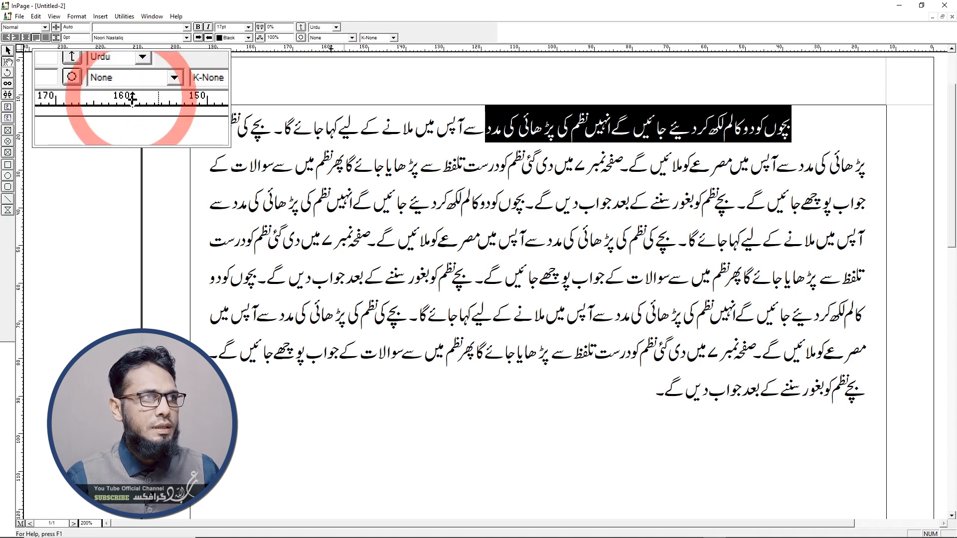
# Apply the K-Always kashida option to the selected opening words twice, returning them to K-None each time
pyautogui.click(376, 39)
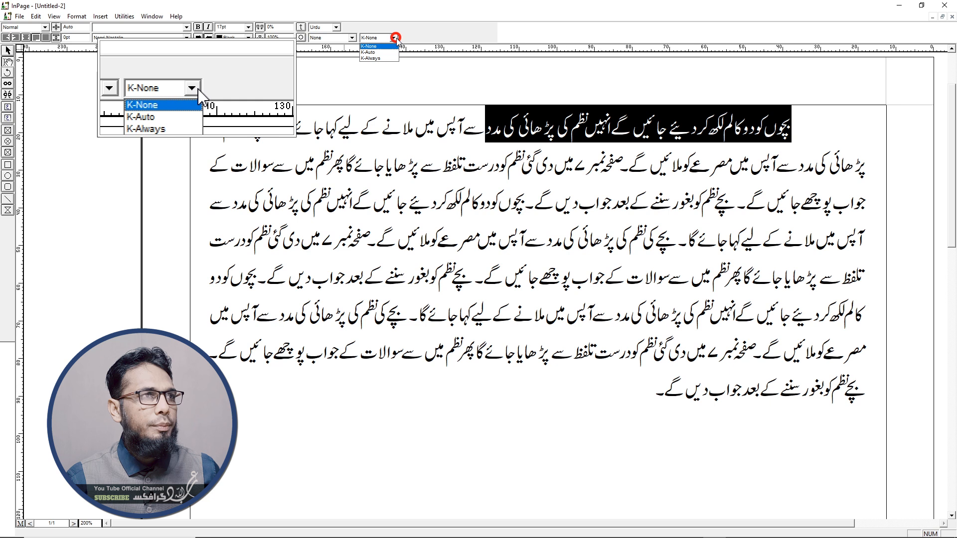
pyautogui.click(381, 59)
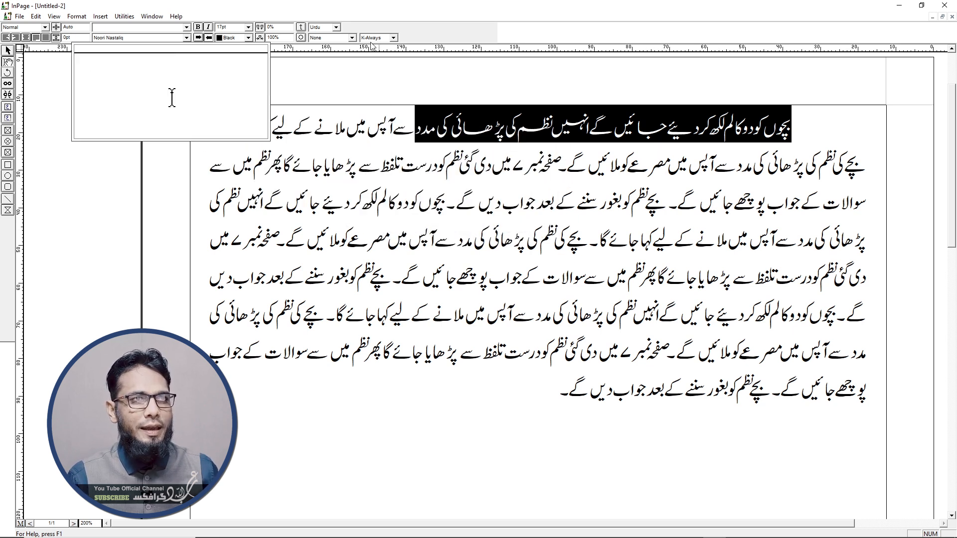
pyautogui.click(393, 37)
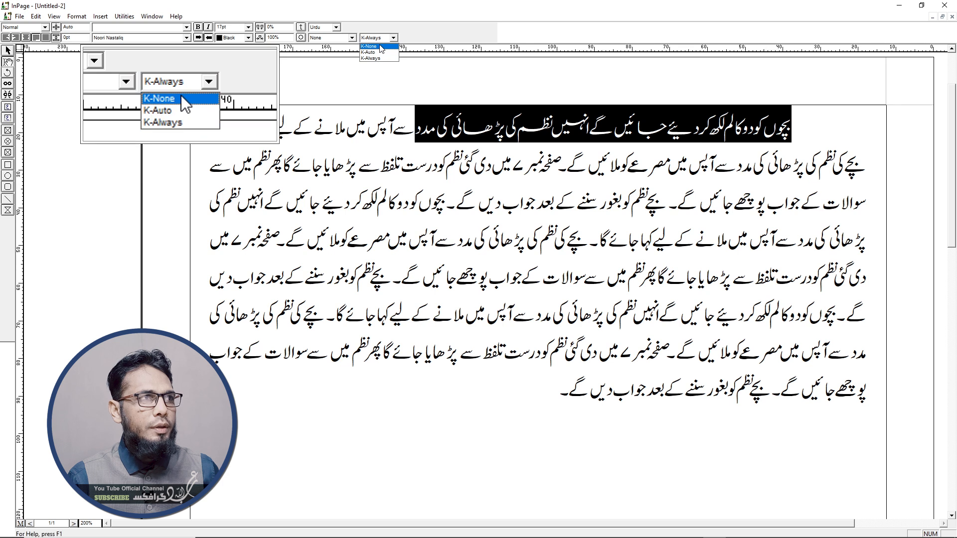
pyautogui.click(382, 46)
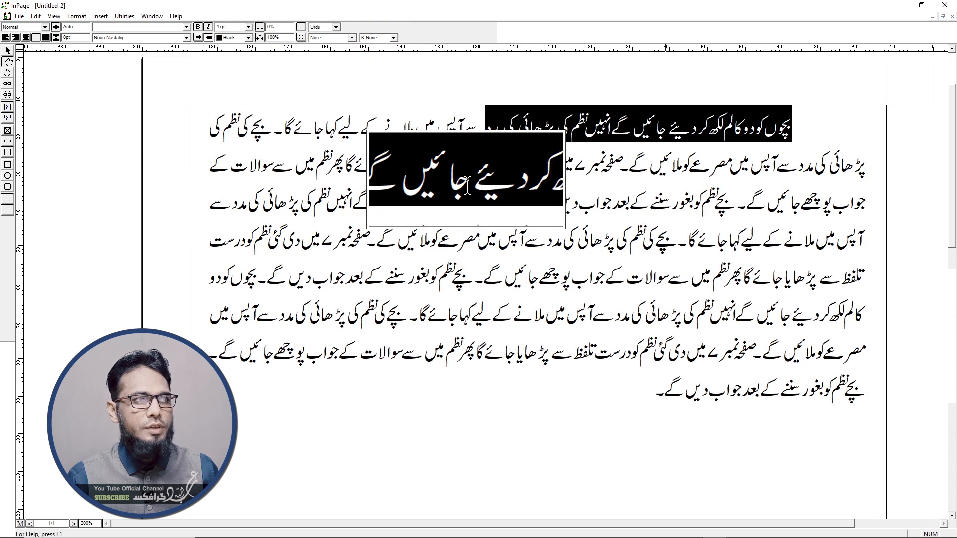
pyautogui.click(392, 37)
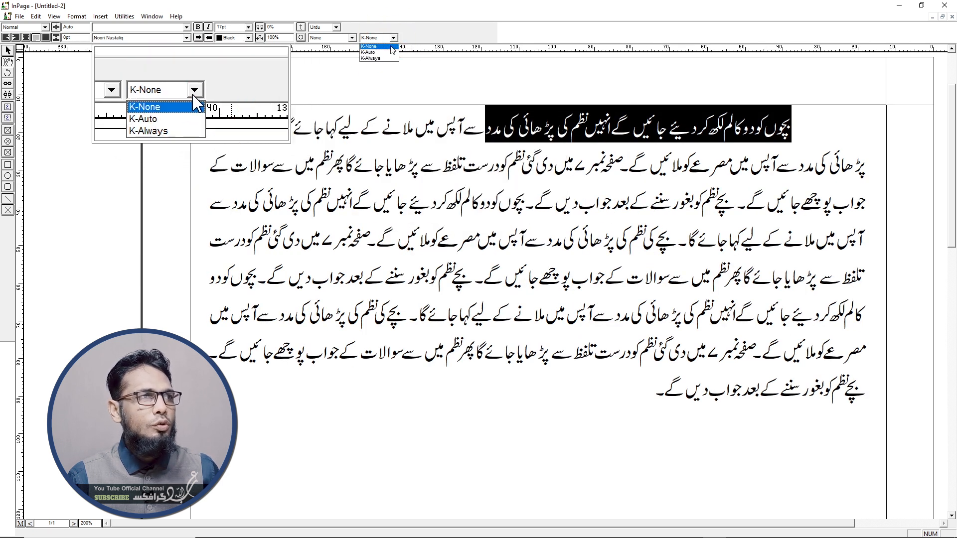
pyautogui.click(384, 59)
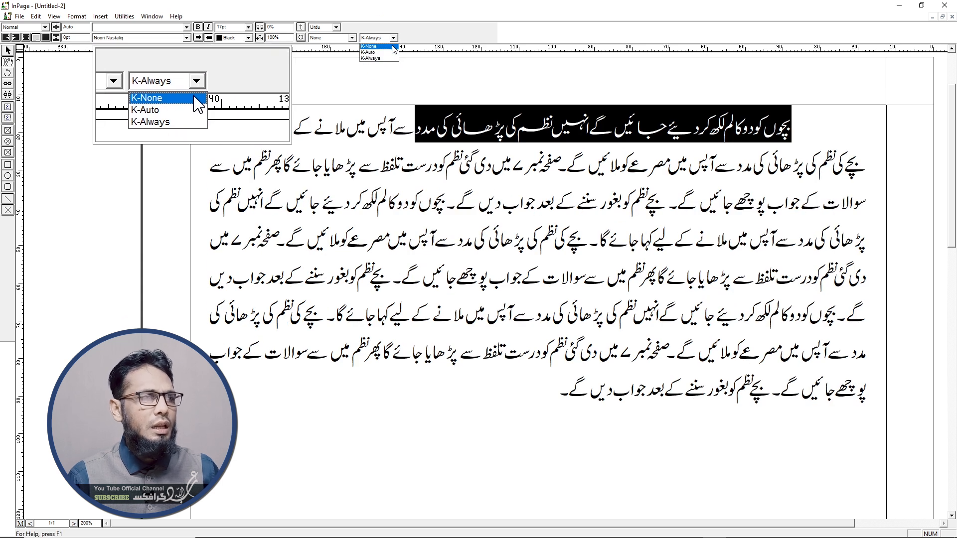
pyautogui.click(392, 46)
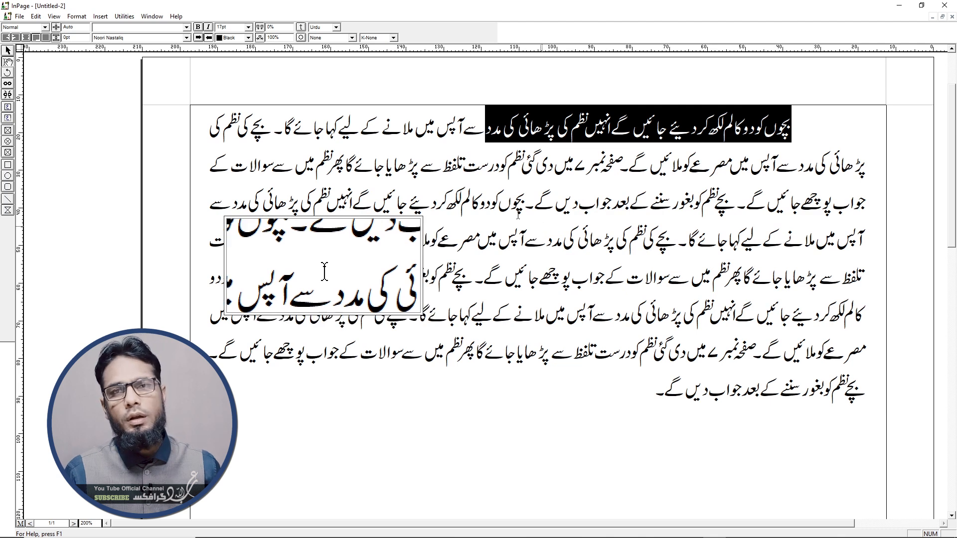